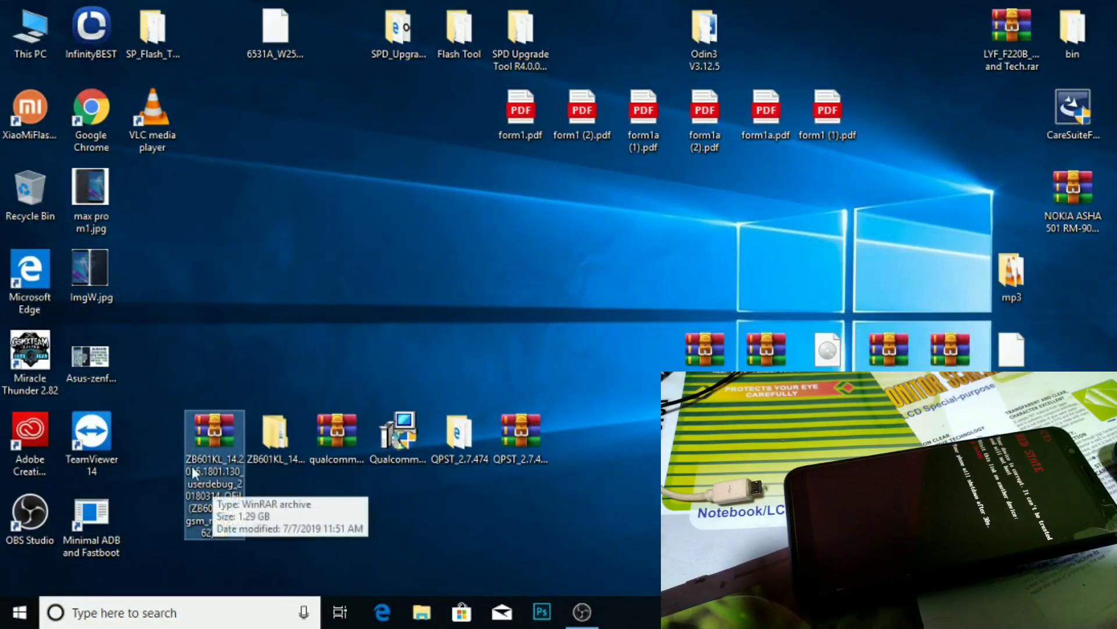
Point out the extracted ZB601KL firmware folder, the Qualcomm driver archive and installer, and the QPST_2.7.474 folder and archive on the desktop
{"action": "left_click", "coordinate": [269, 447]}
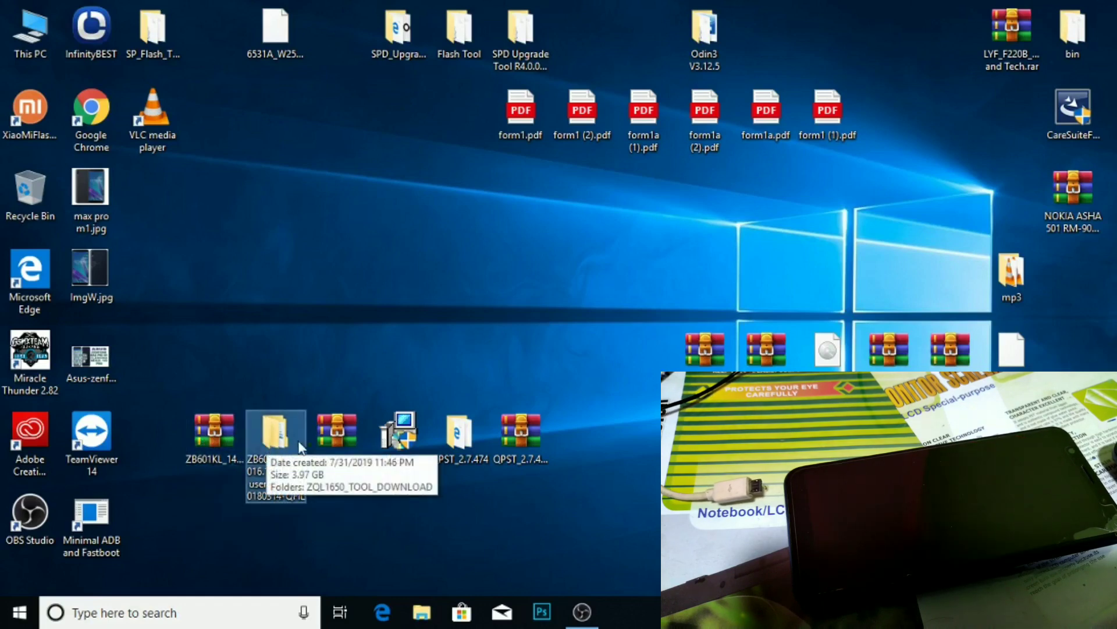
{"action": "left_click", "coordinate": [341, 438]}
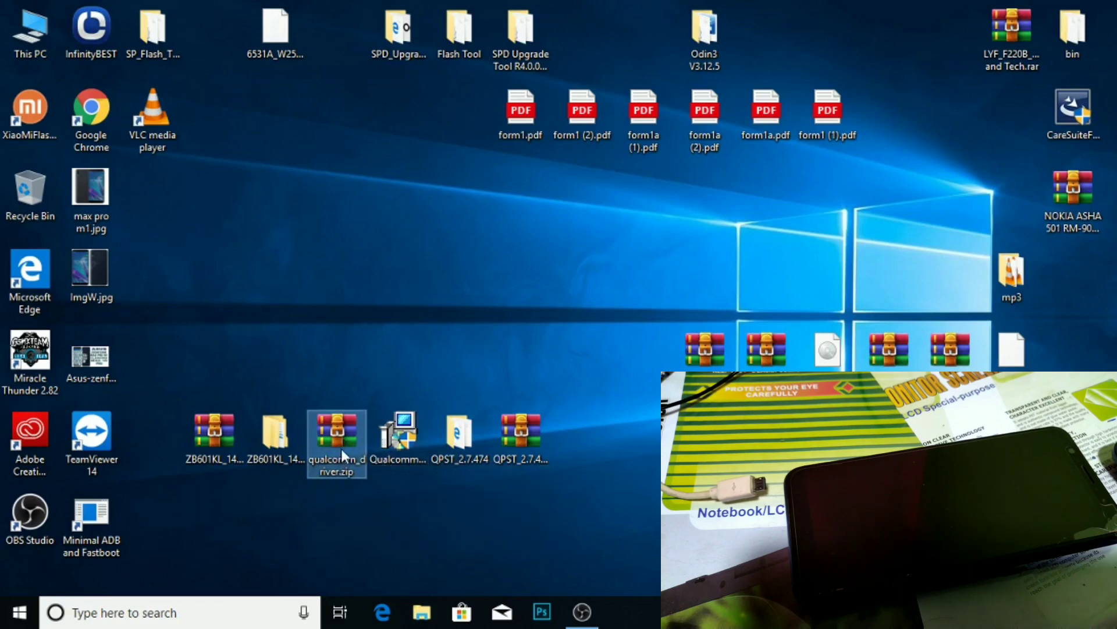
{"action": "left_click", "coordinate": [408, 452]}
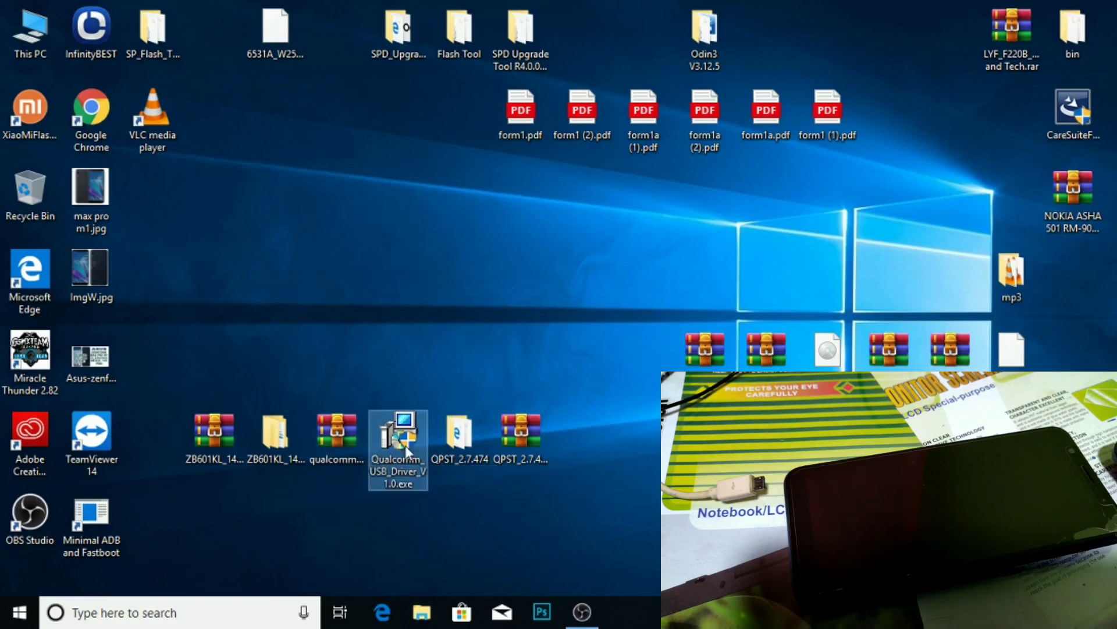
{"action": "left_click", "coordinate": [453, 458]}
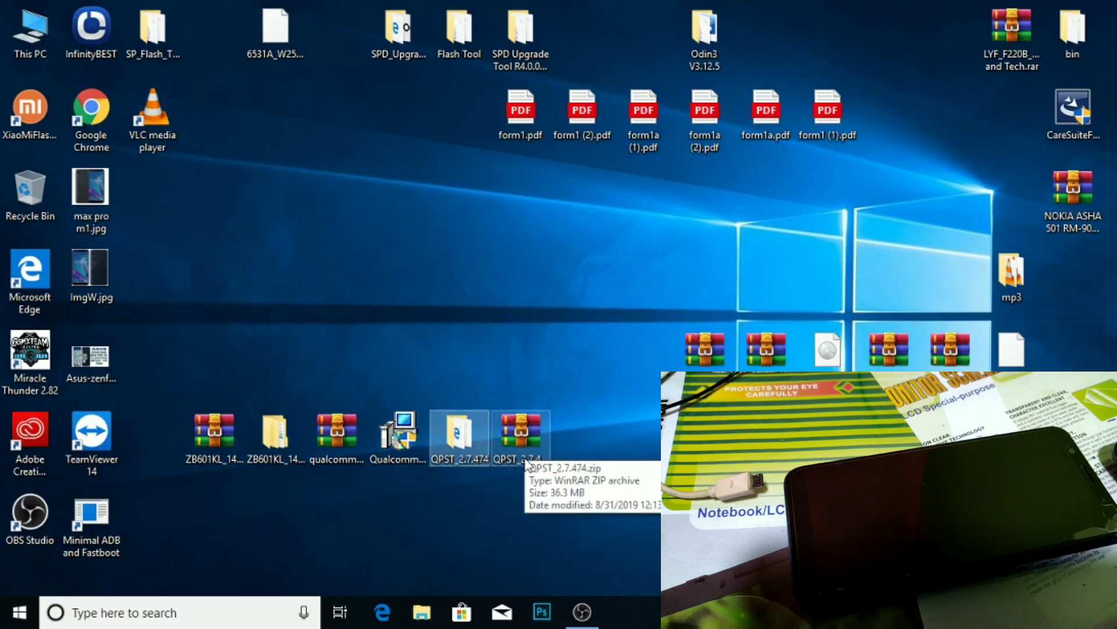
{"action": "left_click", "coordinate": [525, 458]}
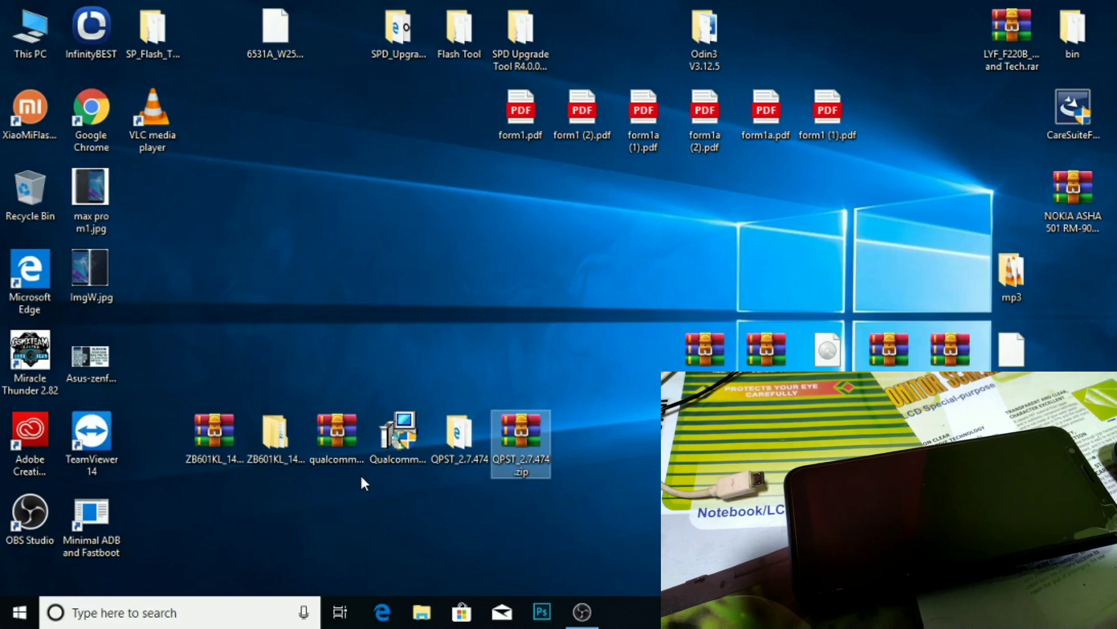
Run Qualcomm_USB_Driver_V1.0.exe with administrator permission and continue the setup with the WWAN-DHCP option
{"action": "left_click", "coordinate": [411, 423]}
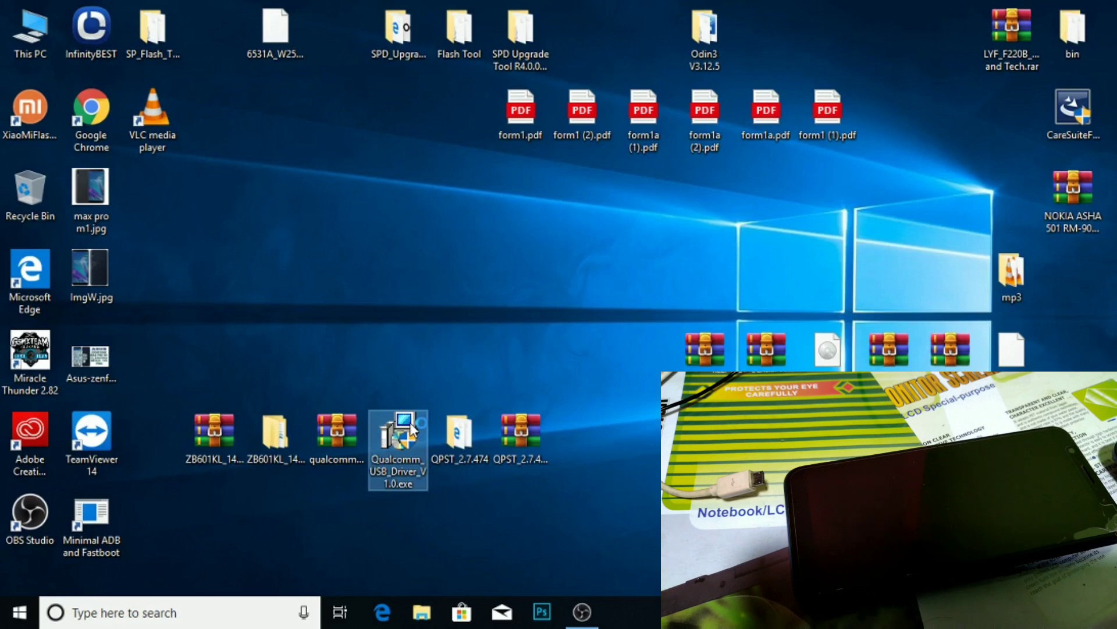
{"action": "double_click", "coordinate": [410, 421]}
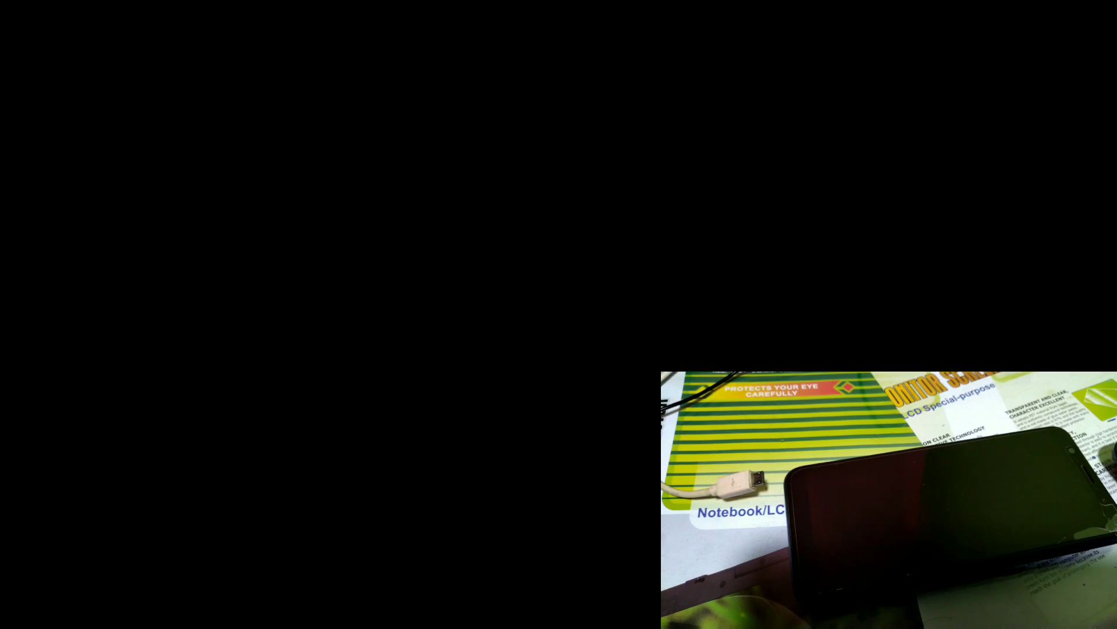
{"action": "key", "text": "alt+y"}
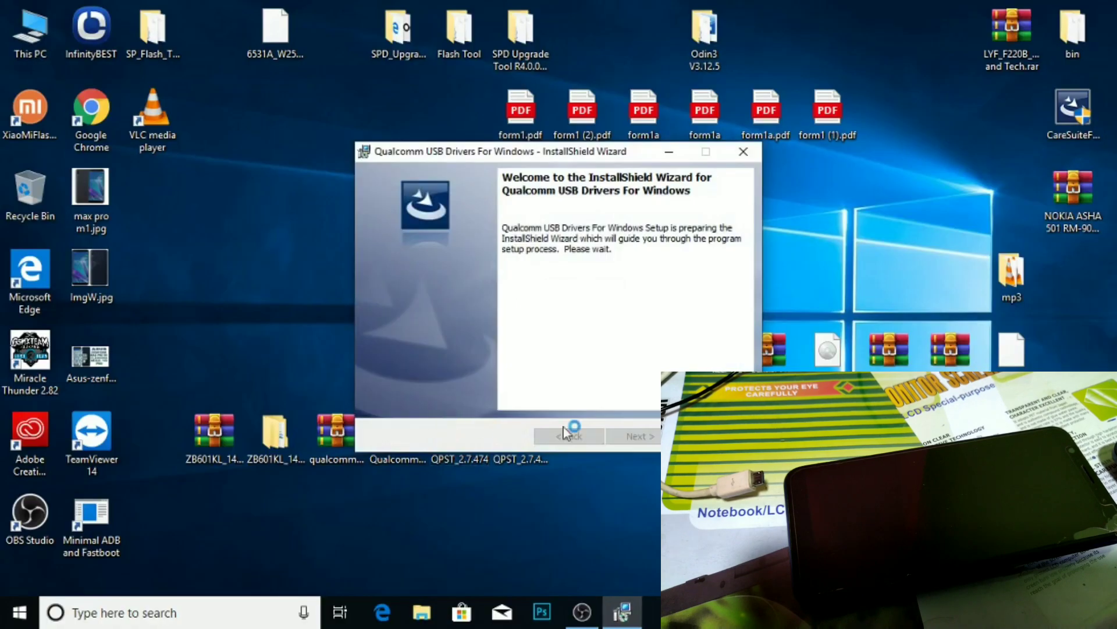
{"action": "left_click", "coordinate": [638, 441]}
{"action": "left_click", "coordinate": [645, 432]}
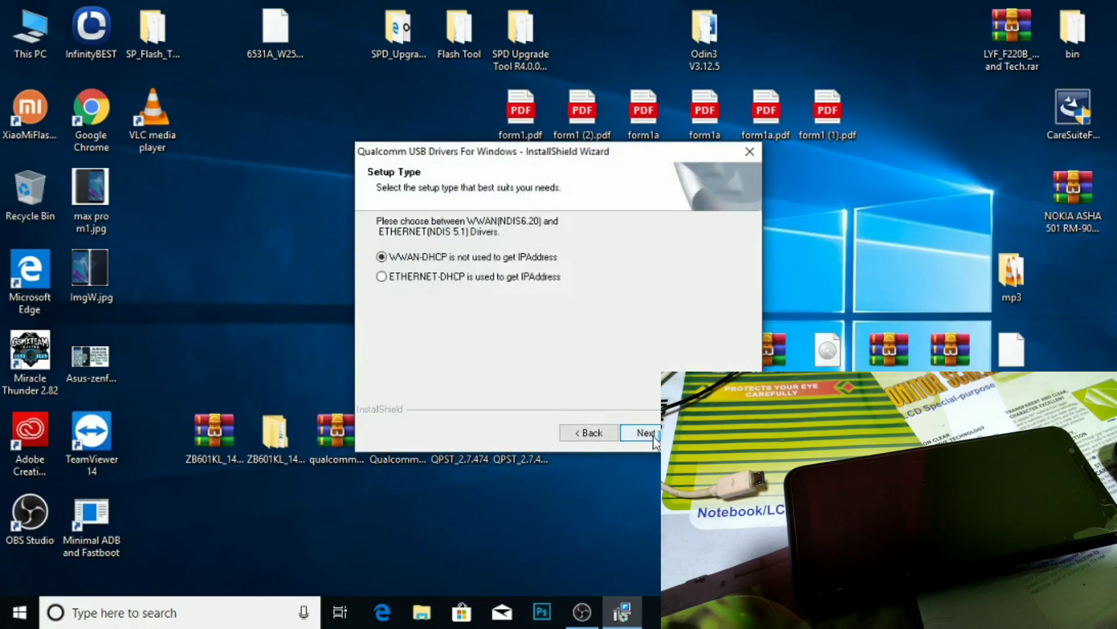
{"action": "left_click", "coordinate": [654, 438]}
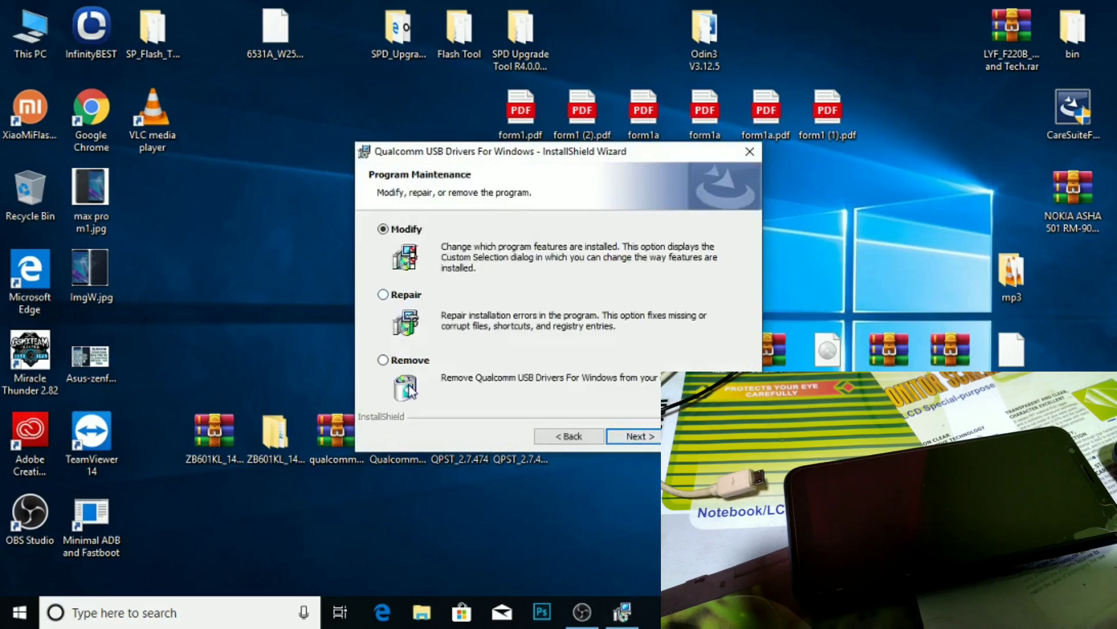
Repair the existing Qualcomm USB Drivers installation and finish the wizard
{"action": "left_click", "coordinate": [383, 294]}
{"action": "left_click", "coordinate": [641, 436]}
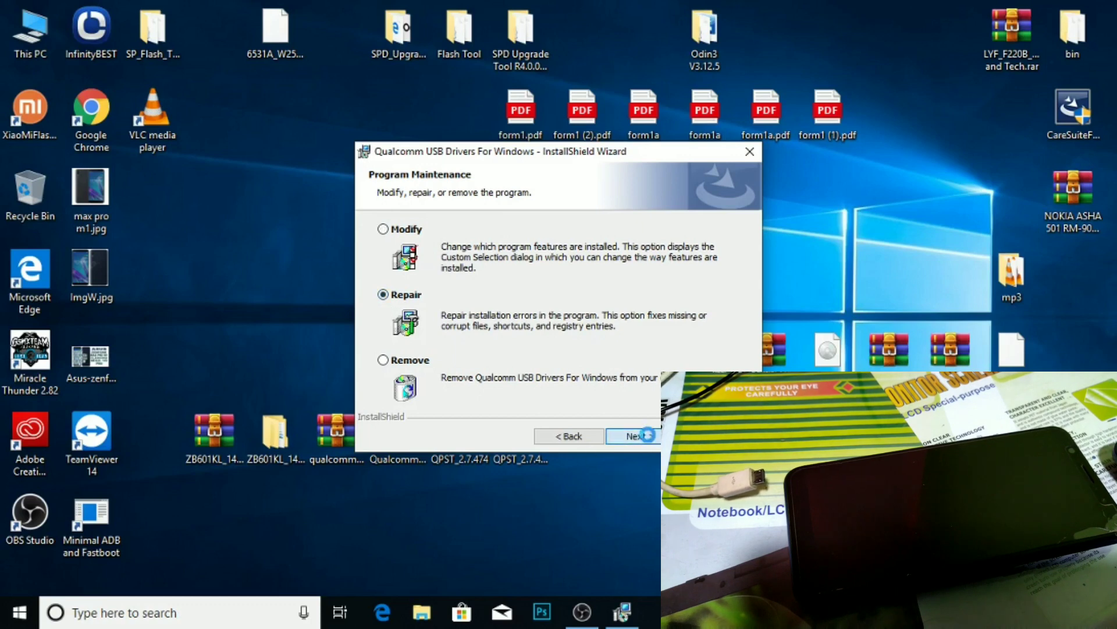
{"action": "left_click", "coordinate": [646, 435]}
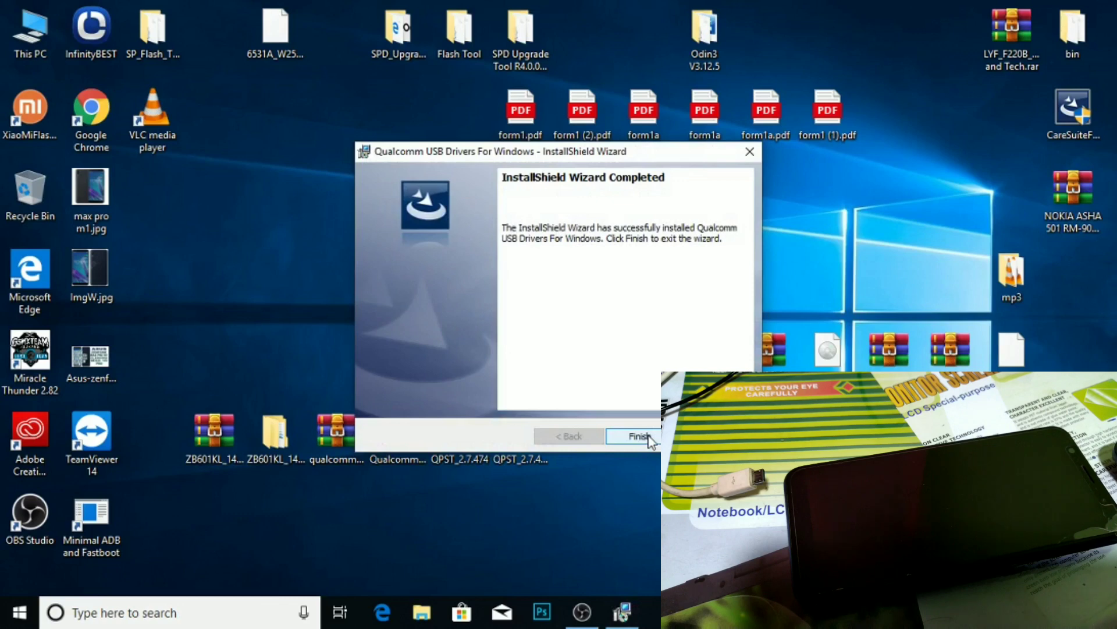
{"action": "left_click", "coordinate": [648, 435]}
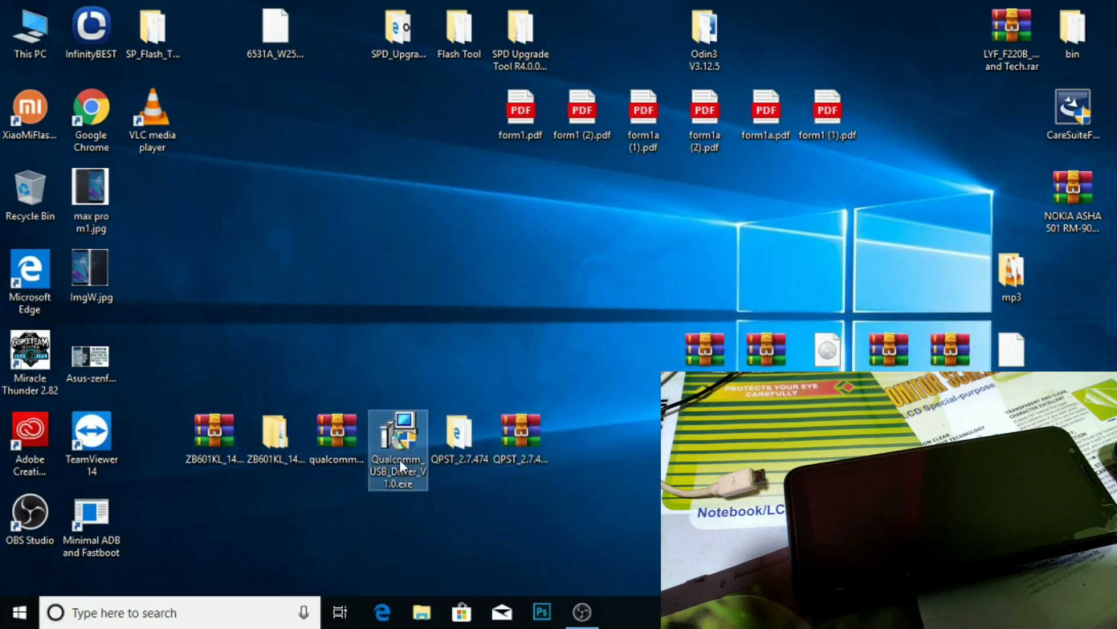
Move the Qualcomm USB driver installer and qualcomm_driver.zip up one row on the desktop
{"action": "left_click_drag", "start_coordinate": [400, 453], "coordinate": [404, 344]}
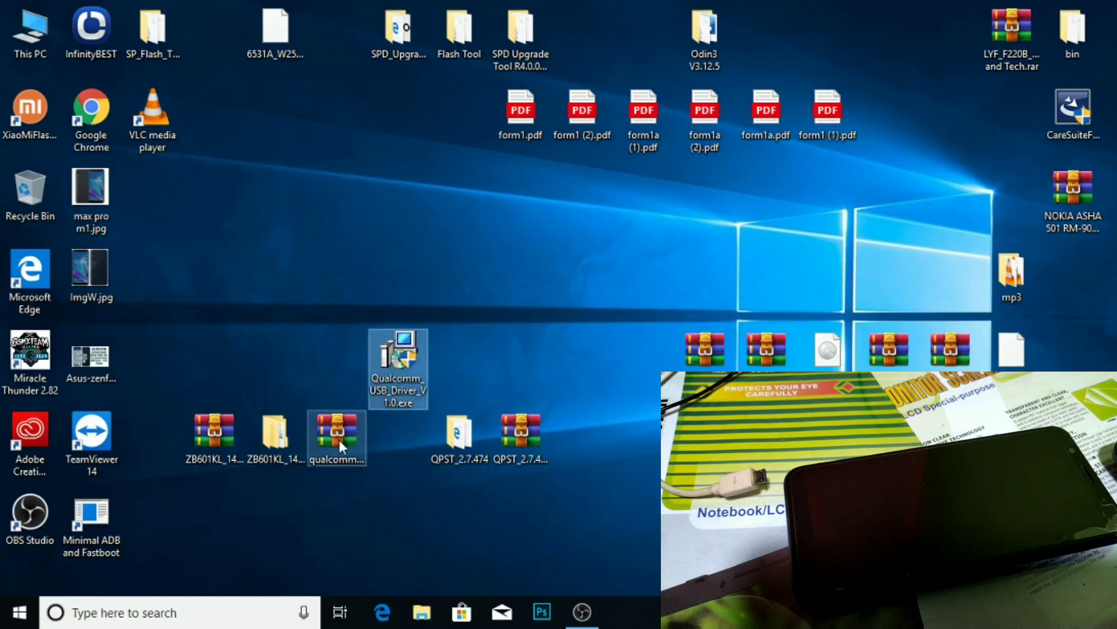
{"action": "left_click_drag", "start_coordinate": [339, 439], "coordinate": [344, 367]}
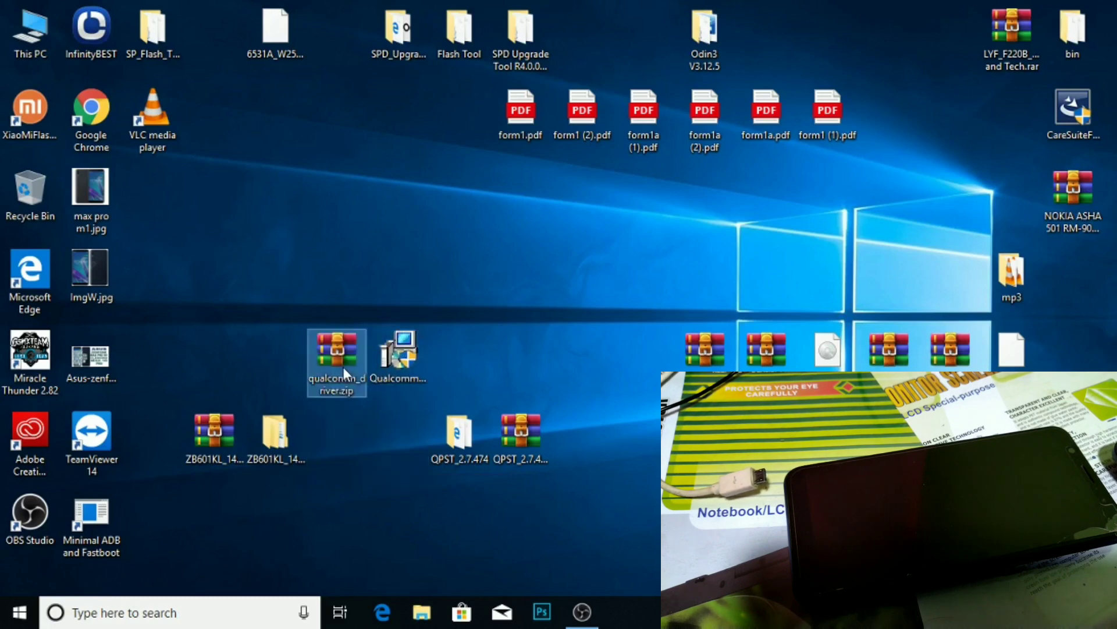
Launch QPST.2.7.474.exe from the QPST_2.7.474 desktop folder and allow it to run
{"action": "left_click", "coordinate": [516, 443]}
{"action": "left_click", "coordinate": [468, 444]}
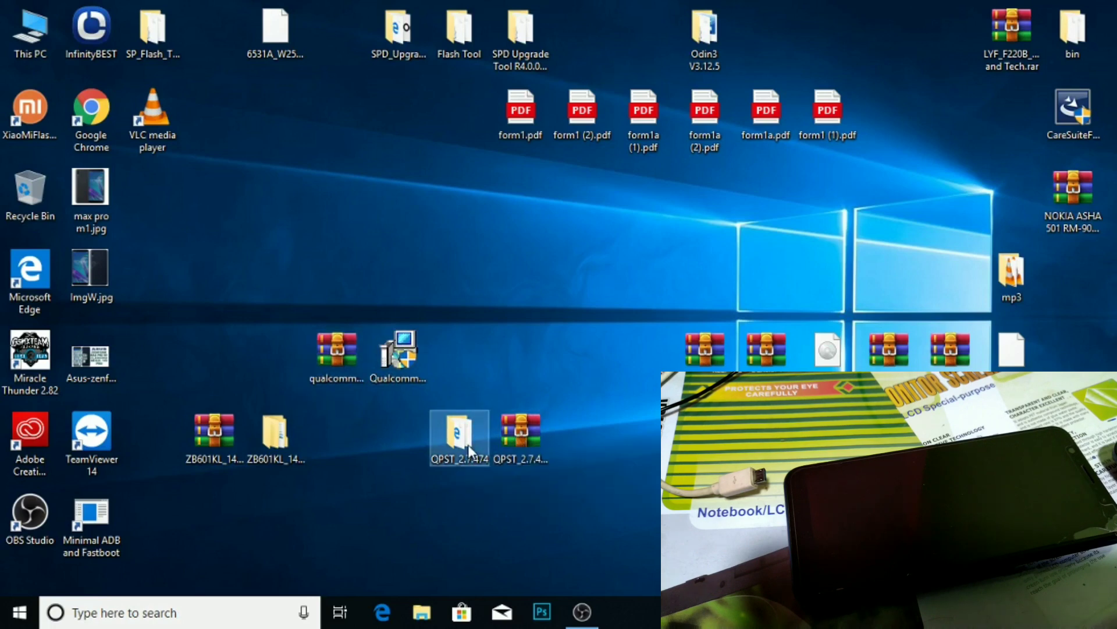
{"action": "double_click", "coordinate": [464, 453]}
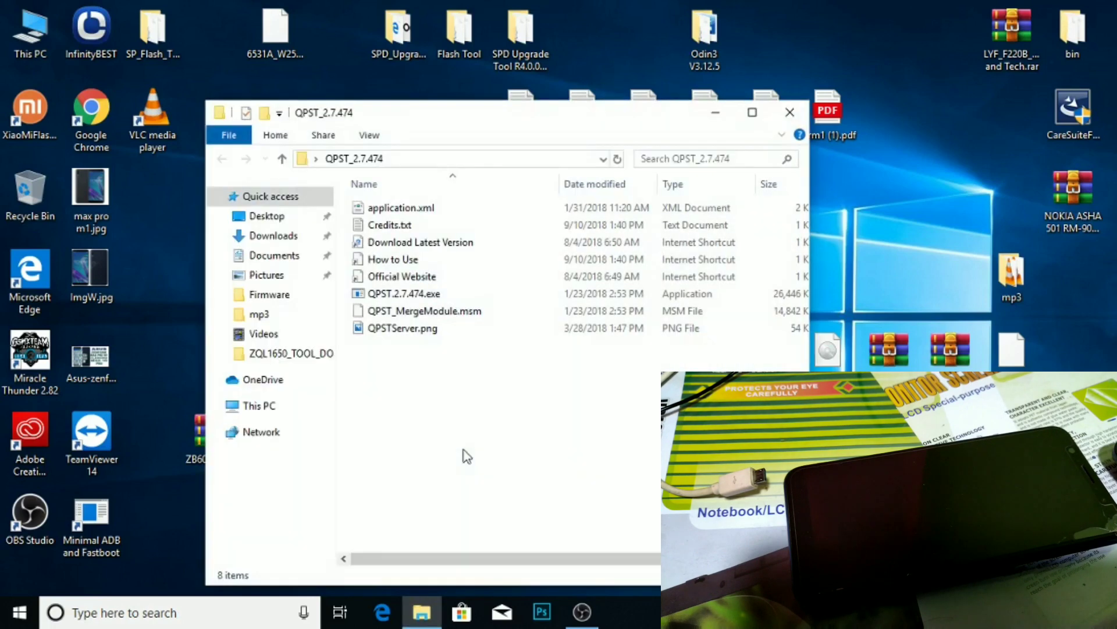
{"action": "double_click", "coordinate": [406, 295]}
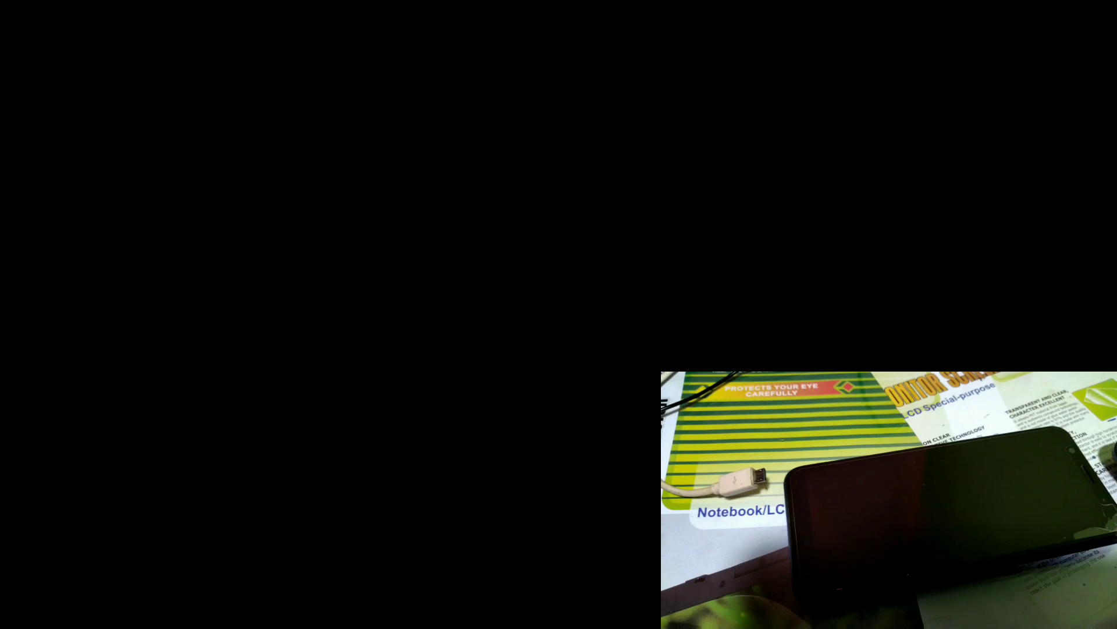
{"action": "left_click", "coordinate": [488, 414]}
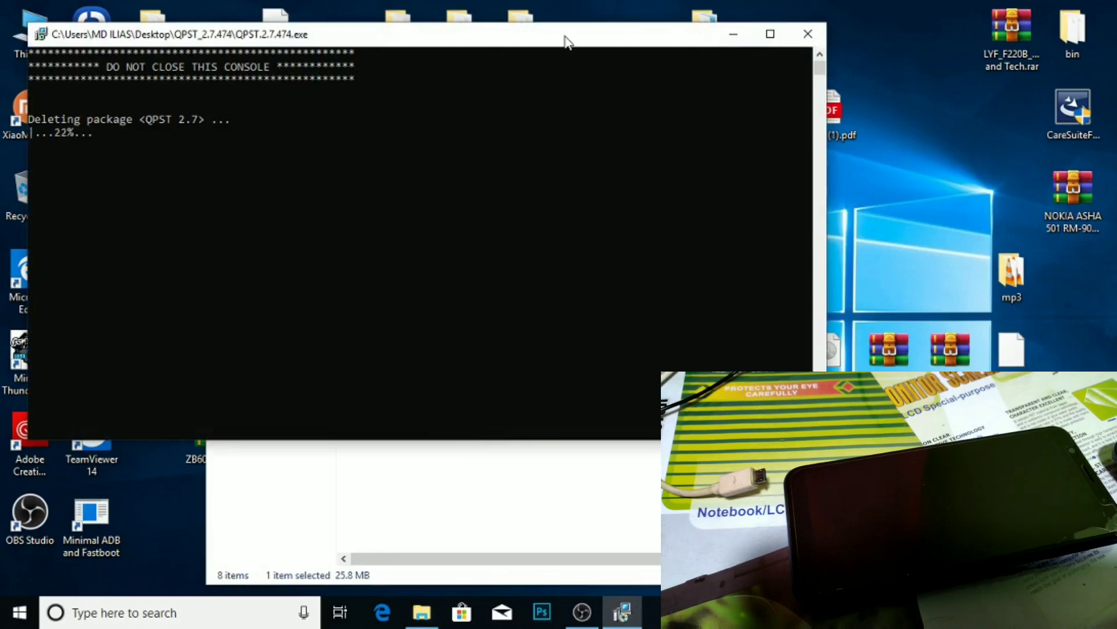
{"action": "left_click_drag", "start_coordinate": [567, 38], "coordinate": [543, 26]}
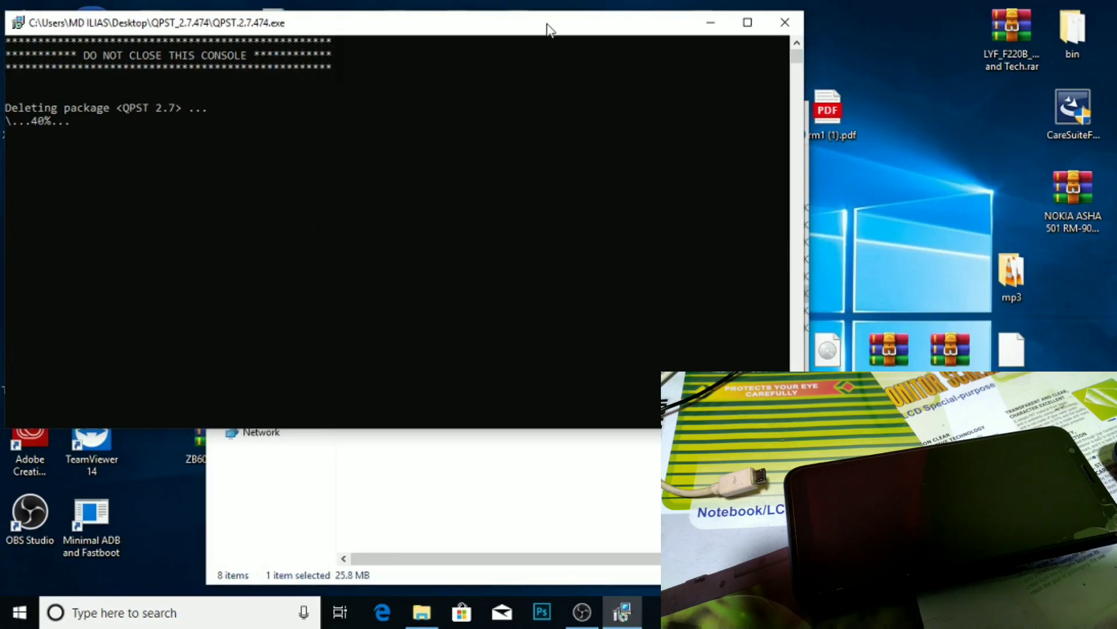
{"action": "left_click_drag", "start_coordinate": [547, 24], "coordinate": [552, 23]}
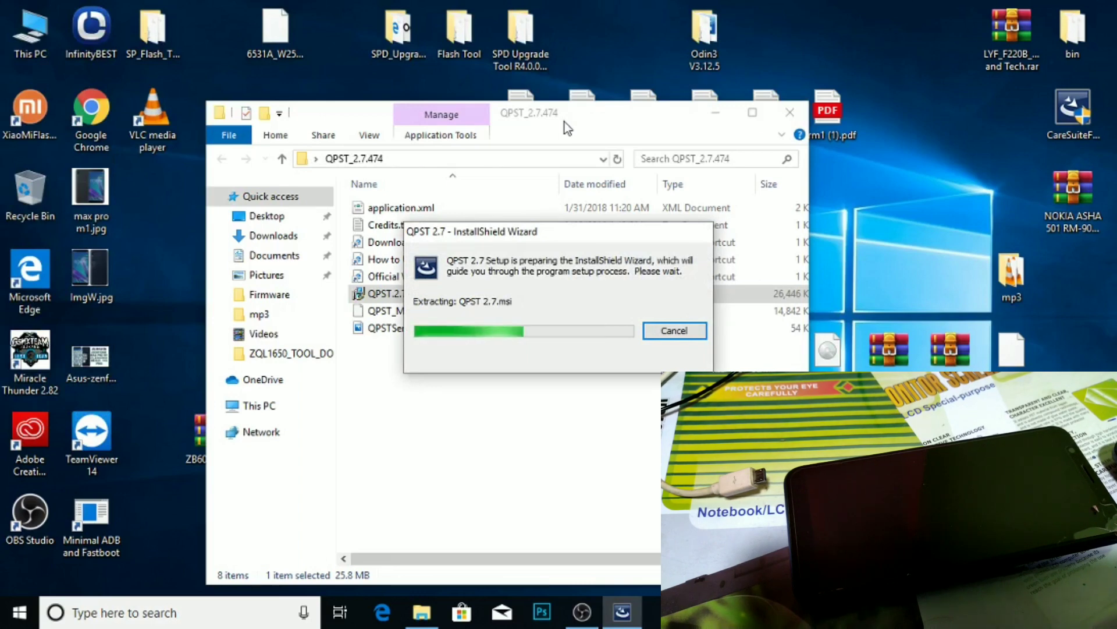
{"action": "left_click", "coordinate": [582, 613]}
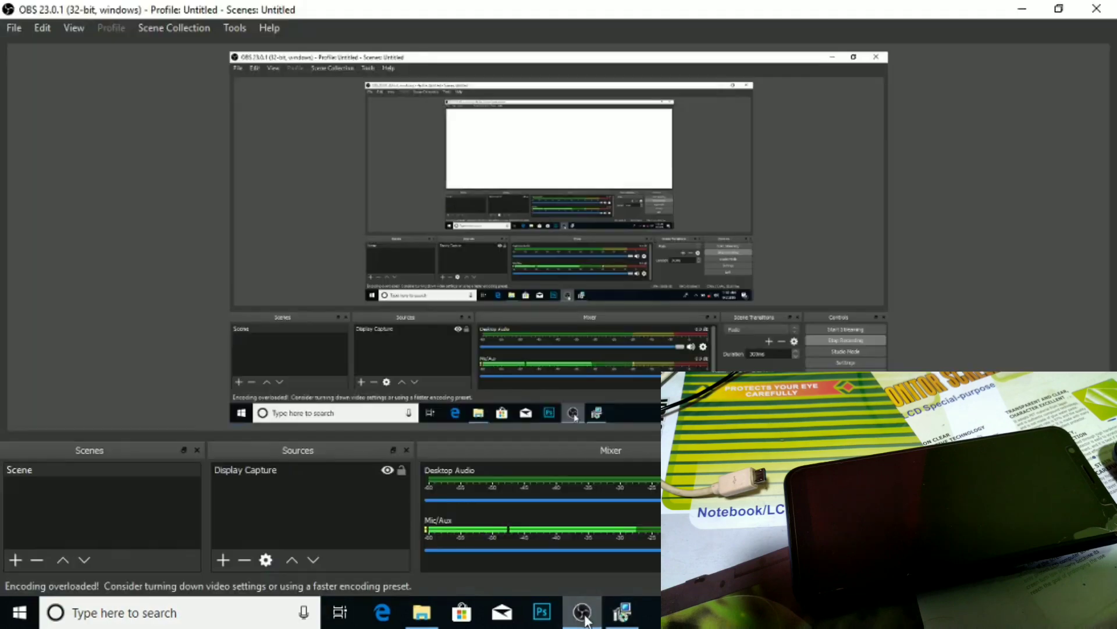
{"action": "left_click", "coordinate": [582, 612]}
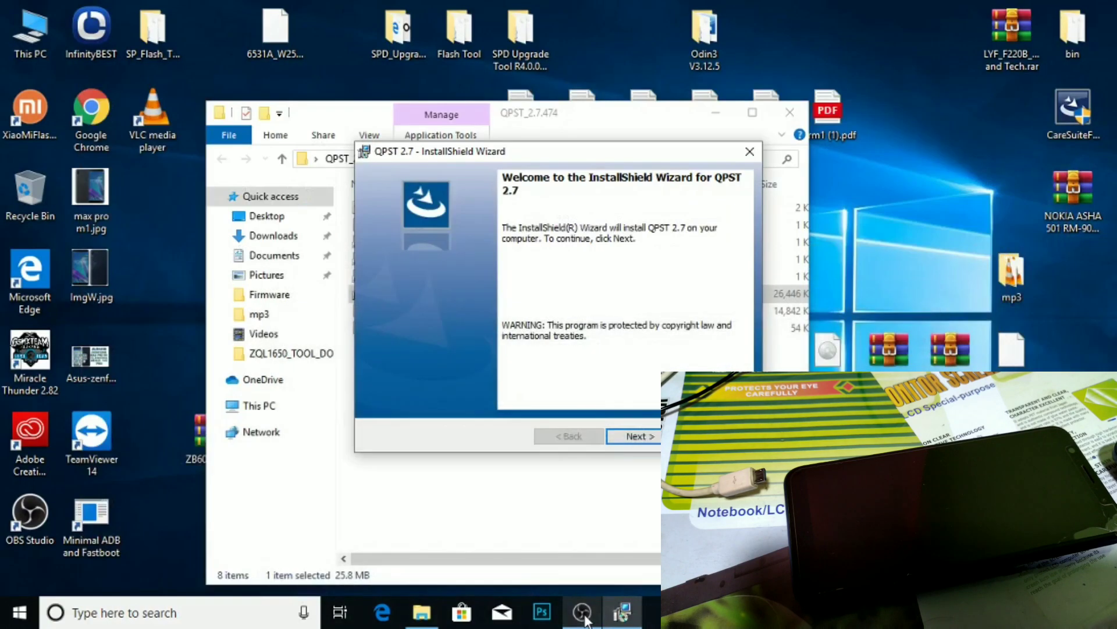
Accept the QPST 2.7 license agreement and keep C:\Program Files\Qualcomm\QPST\ as the destination folder
{"action": "left_click", "coordinate": [638, 437]}
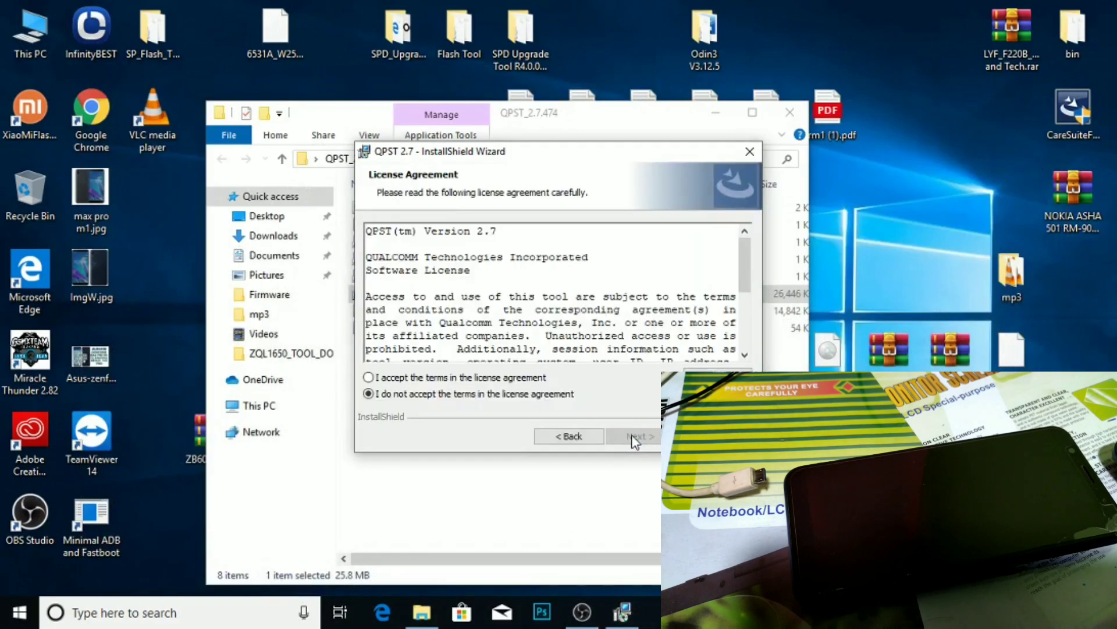
{"action": "left_click", "coordinate": [455, 378]}
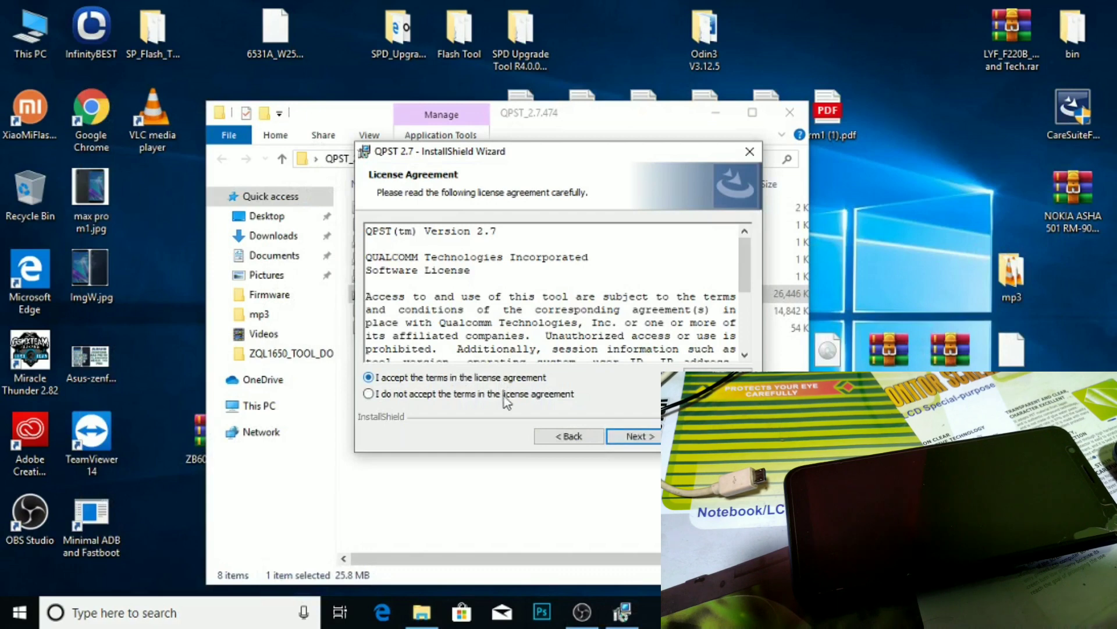
{"action": "left_click", "coordinate": [638, 436]}
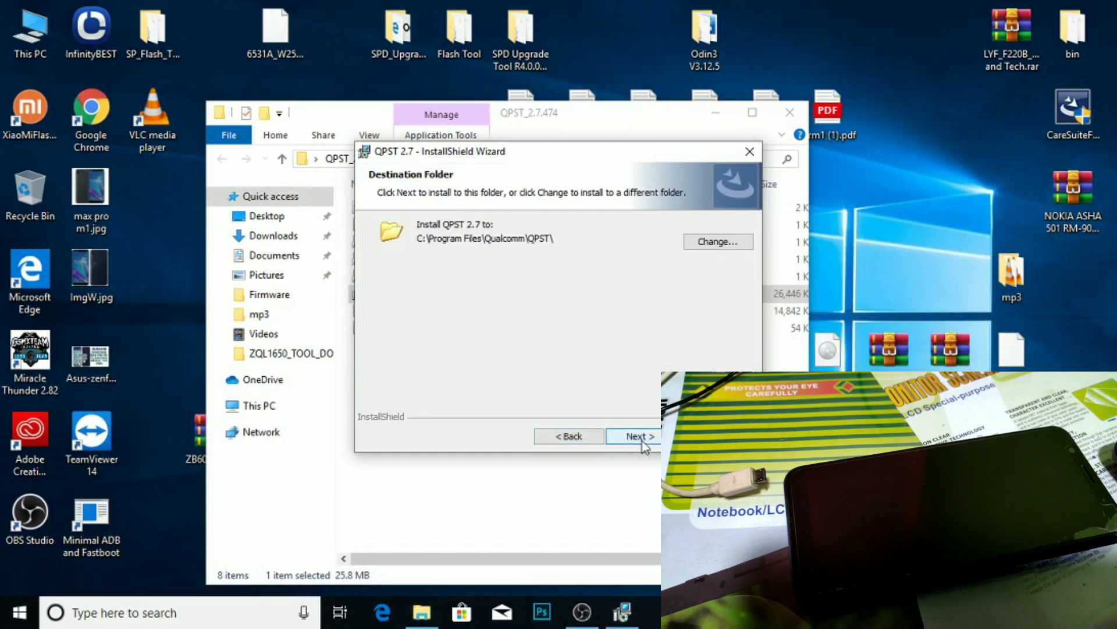
{"action": "left_click", "coordinate": [642, 443]}
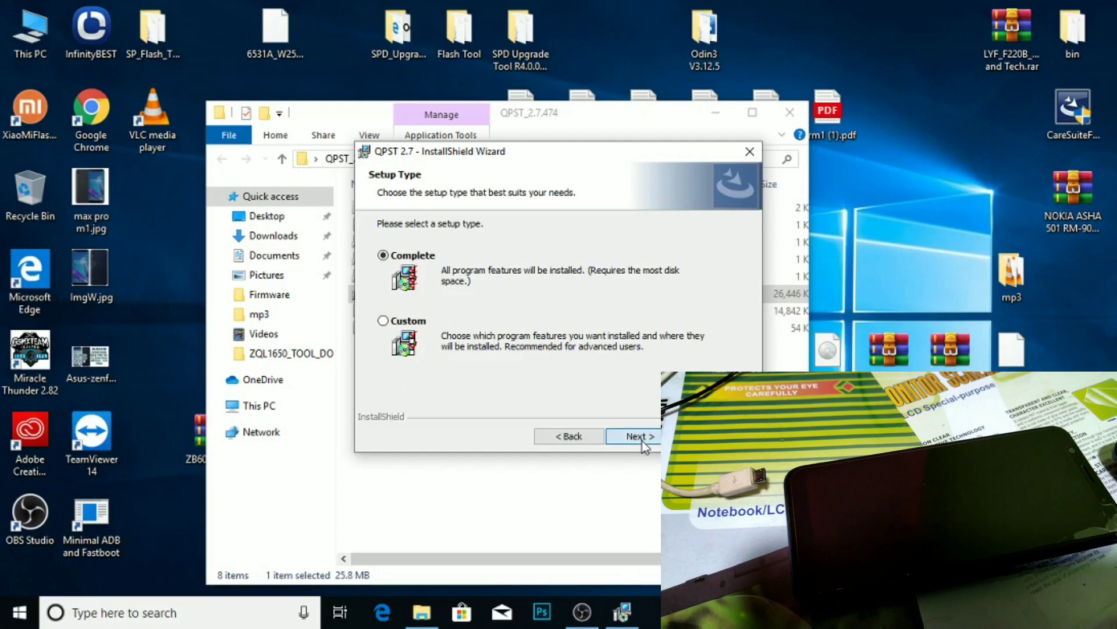
Install QPST 2.7 with the Complete setup type, finish the wizard and close the QPST_2.7.474 folder
{"action": "left_click", "coordinate": [640, 437]}
{"action": "left_click", "coordinate": [641, 437]}
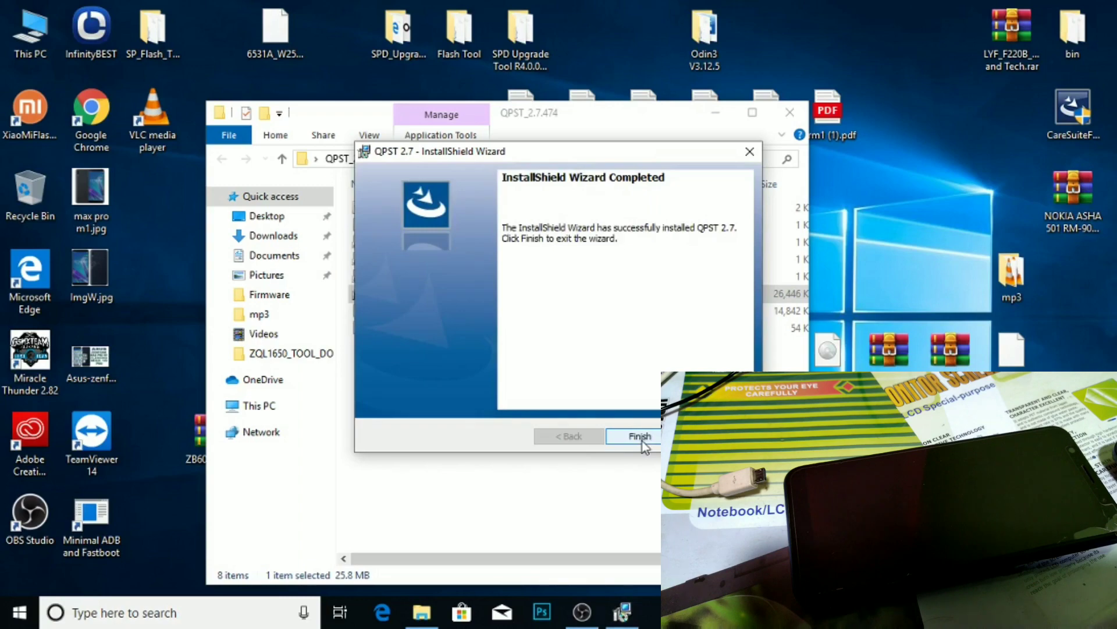
{"action": "left_click", "coordinate": [640, 438]}
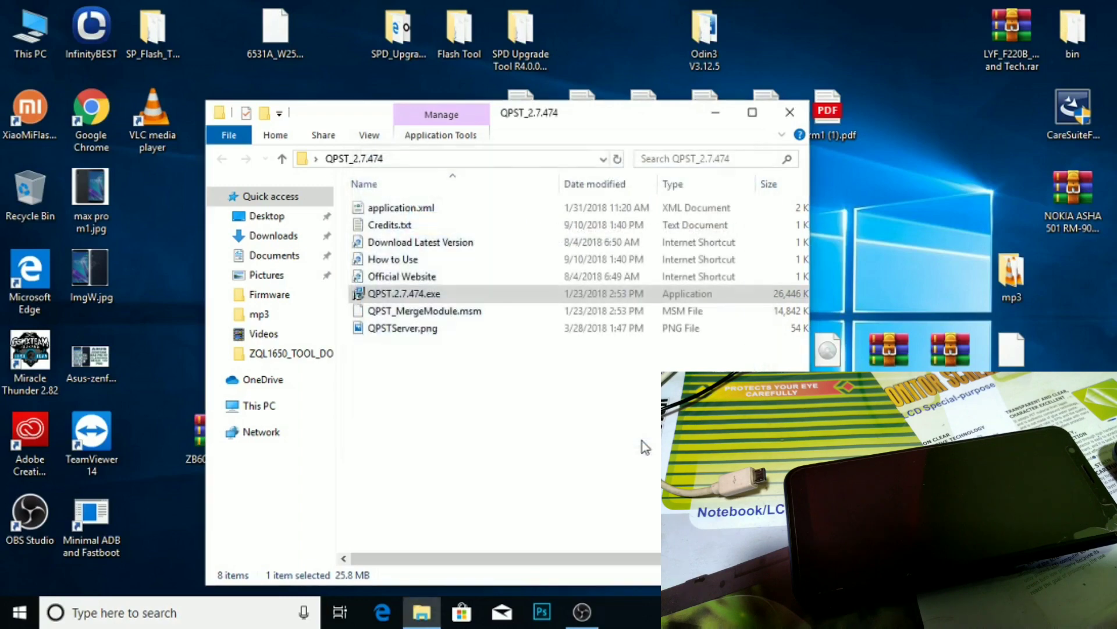
{"action": "left_click", "coordinate": [790, 112]}
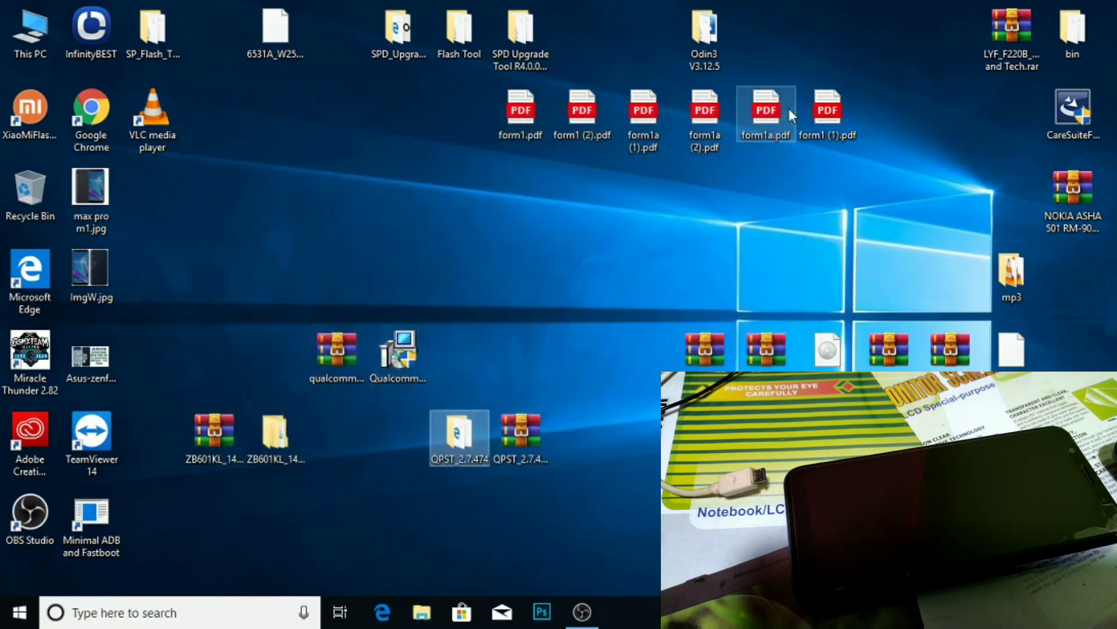
Examine the ZQL1650_TOOL_DOWNLOAD contents inside the extracted ZB601KL firmware folder, close it and select the firmware archive
{"action": "left_click", "coordinate": [219, 450]}
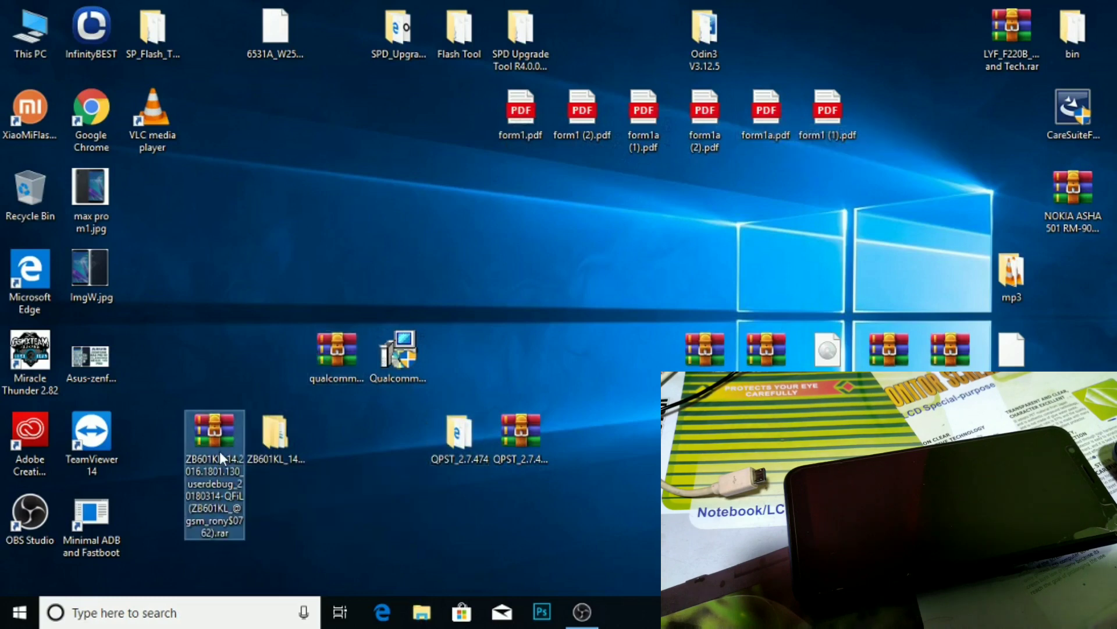
{"action": "left_click", "coordinate": [267, 450]}
{"action": "double_click", "coordinate": [273, 462]}
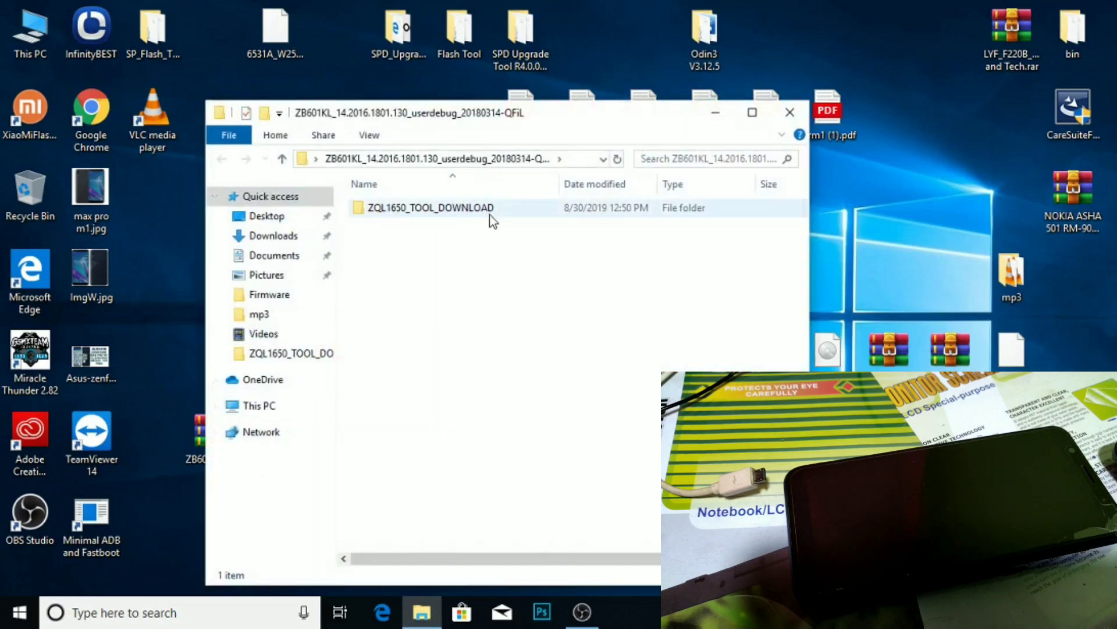
{"action": "double_click", "coordinate": [489, 212]}
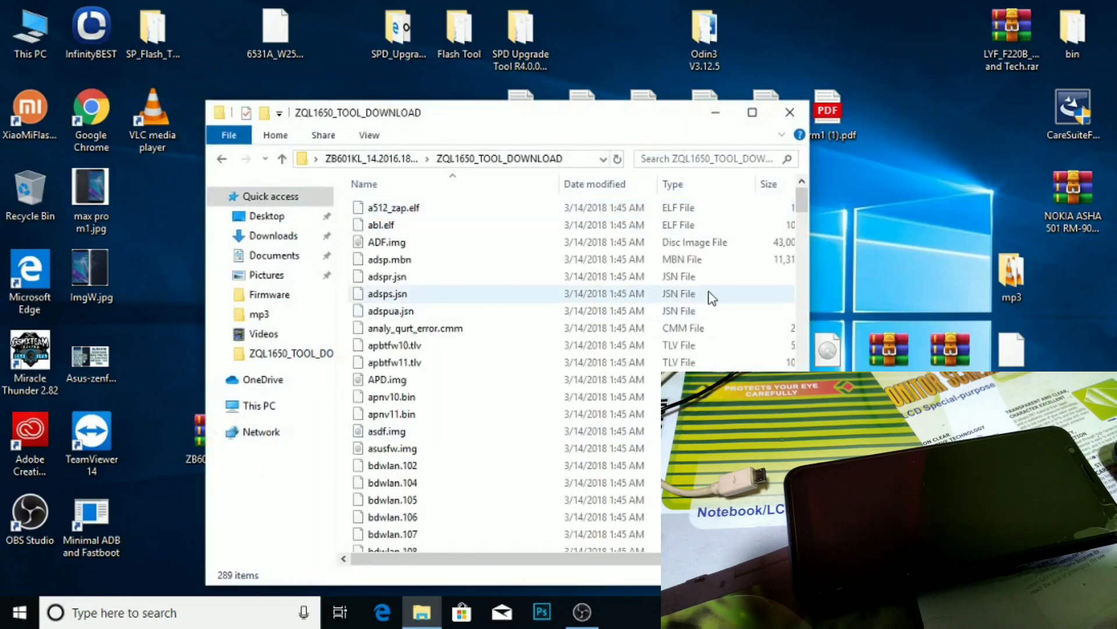
{"action": "mouse_move", "coordinate": [808, 219]}
{"action": "left_mouse_down"}
{"action": "mouse_move", "coordinate": [812, 343]}
{"action": "mouse_move", "coordinate": [808, 201]}
{"action": "left_mouse_up"}
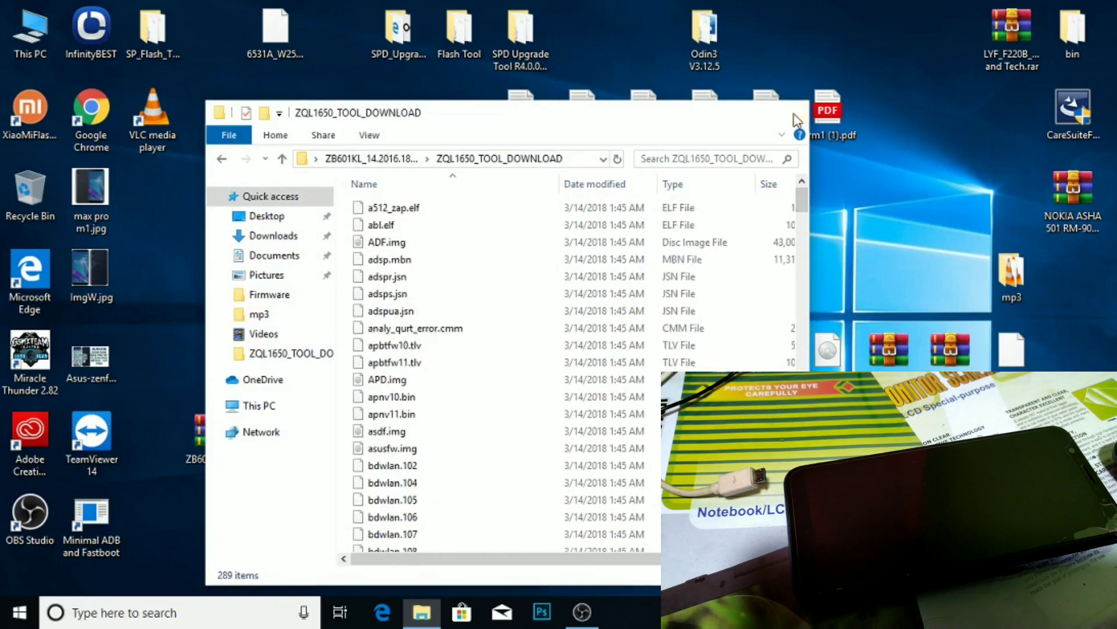
{"action": "left_click", "coordinate": [792, 114]}
{"action": "left_click", "coordinate": [197, 443]}
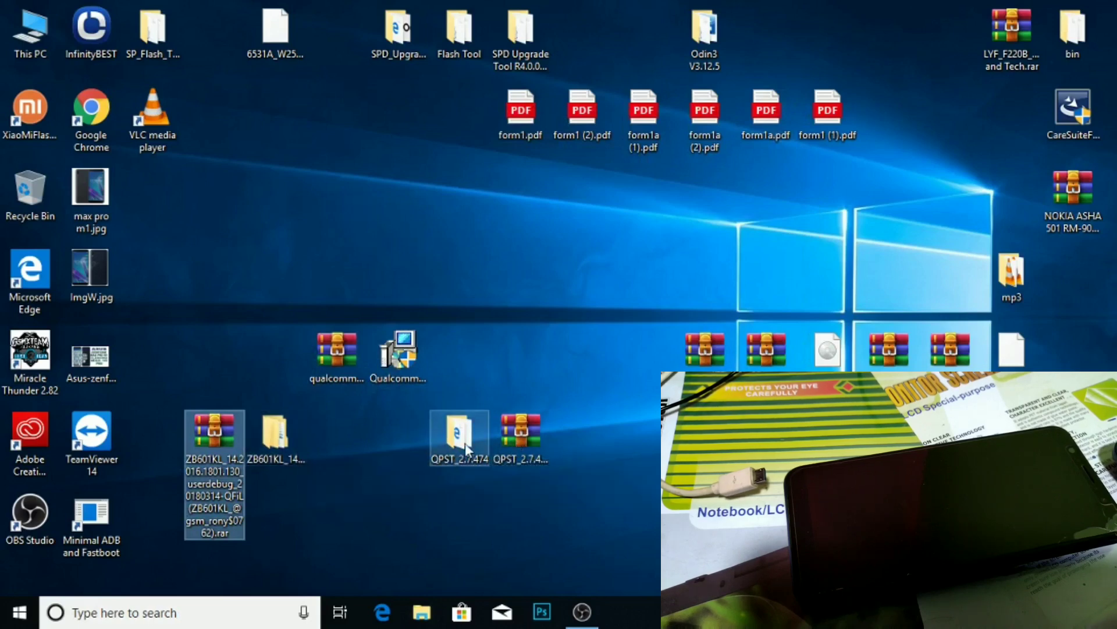
Move the QPST_2.7.474 folder and its zip archive up beside the Qualcomm driver files on the desktop
{"action": "left_click_drag", "start_coordinate": [457, 436], "coordinate": [454, 371]}
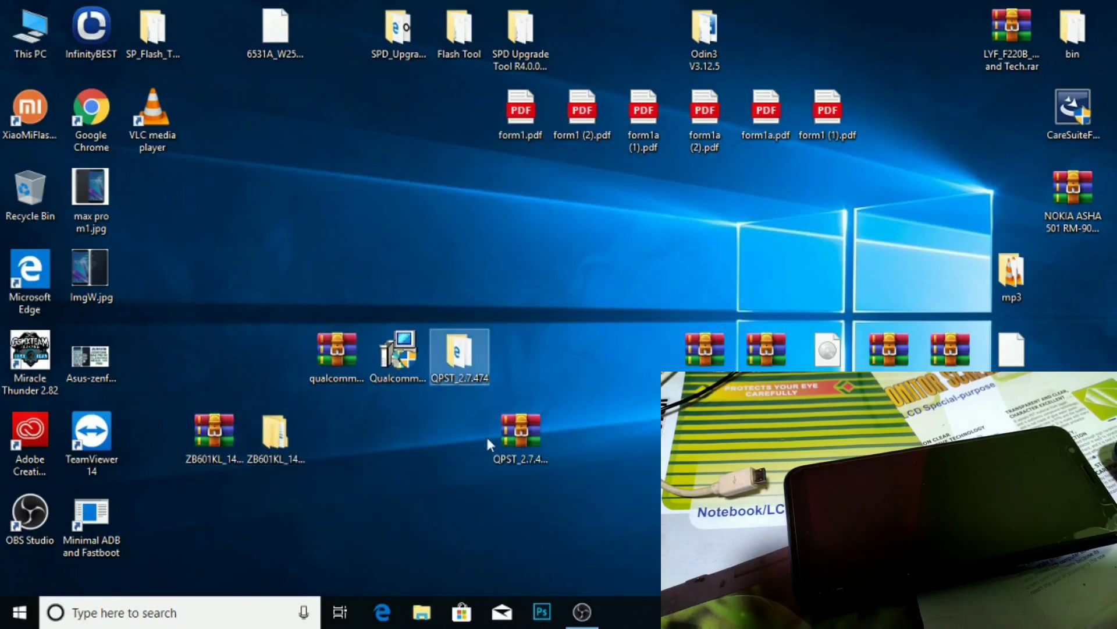
{"action": "left_click_drag", "start_coordinate": [506, 453], "coordinate": [507, 388]}
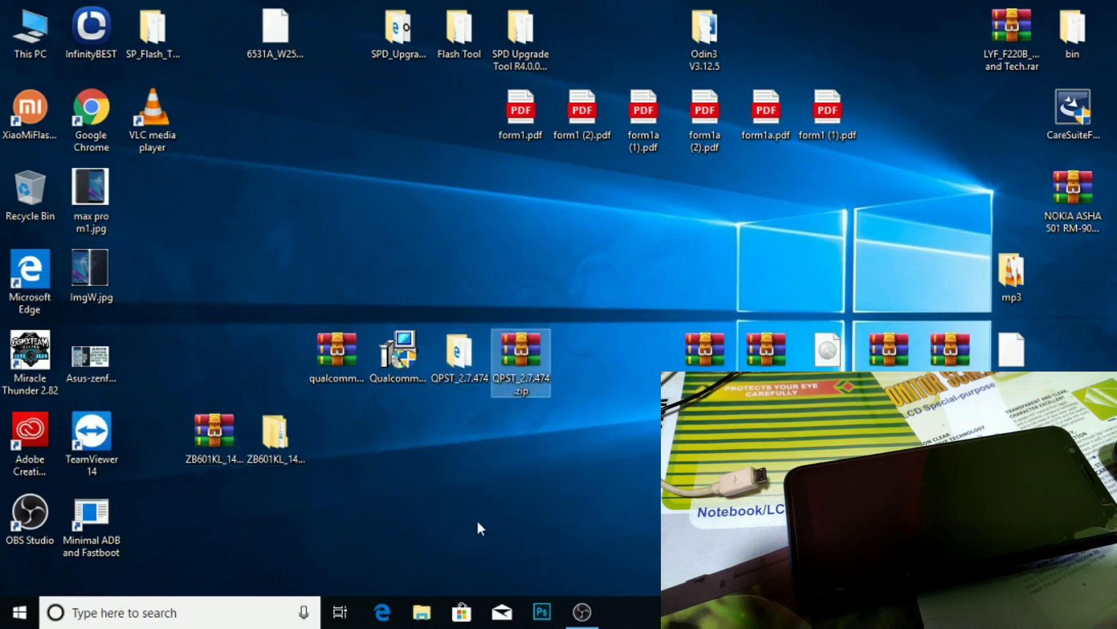
{"action": "left_click", "coordinate": [19, 612]}
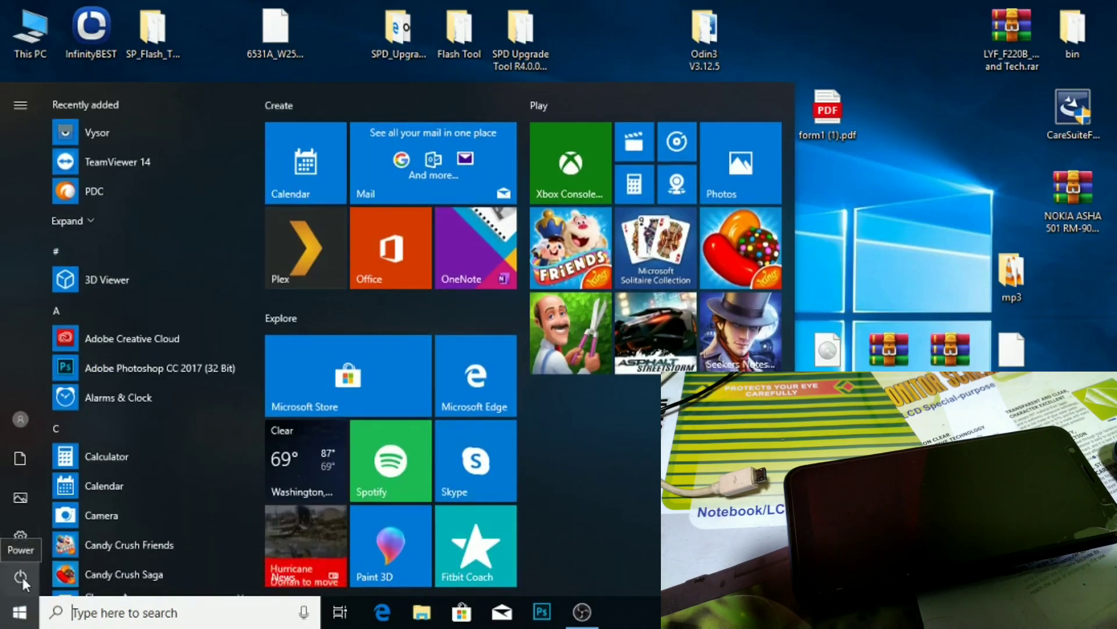
{"action": "left_click", "coordinate": [22, 577]}
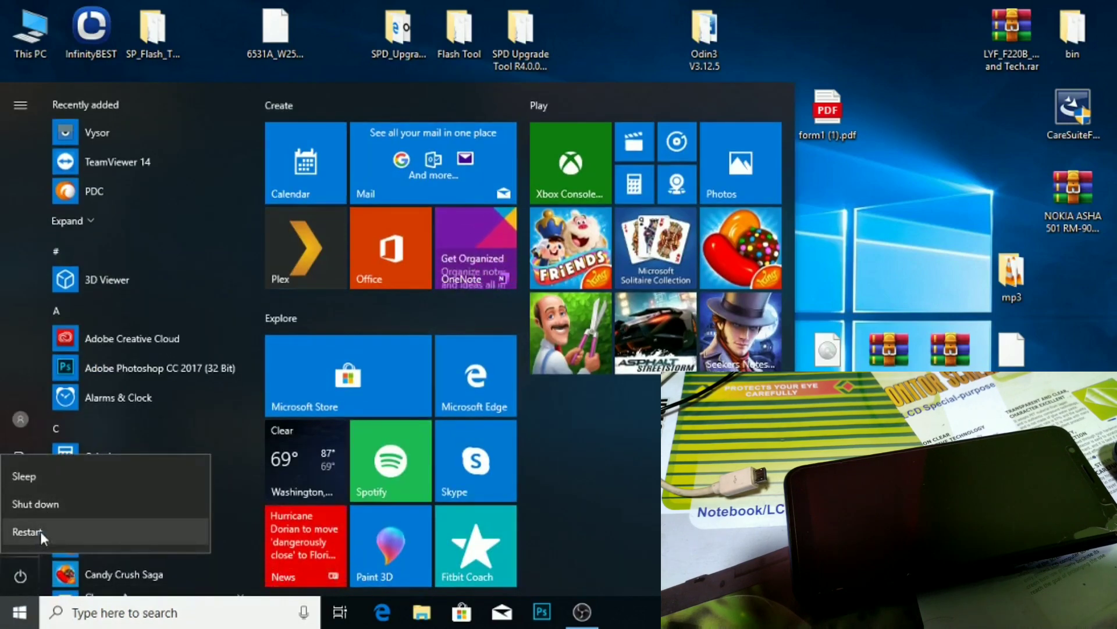
{"action": "key", "text": "Escape"}
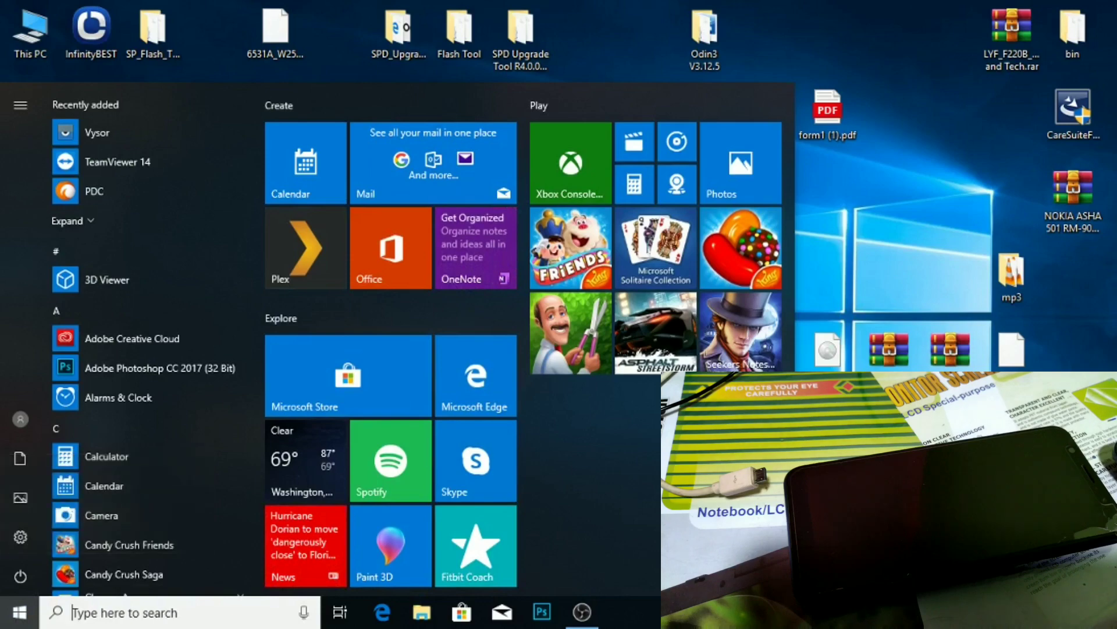
{"action": "key", "text": "Escape"}
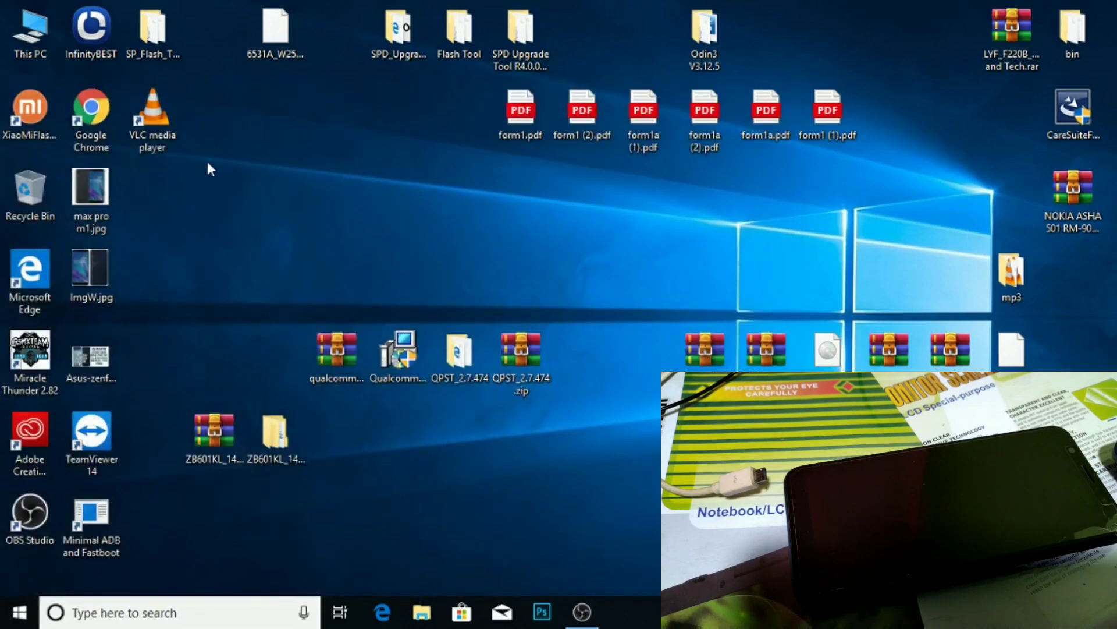
Open the QPST installation's bin folder at C:\Program Files\Qualcomm\QPST\bin
{"action": "double_click", "coordinate": [26, 42]}
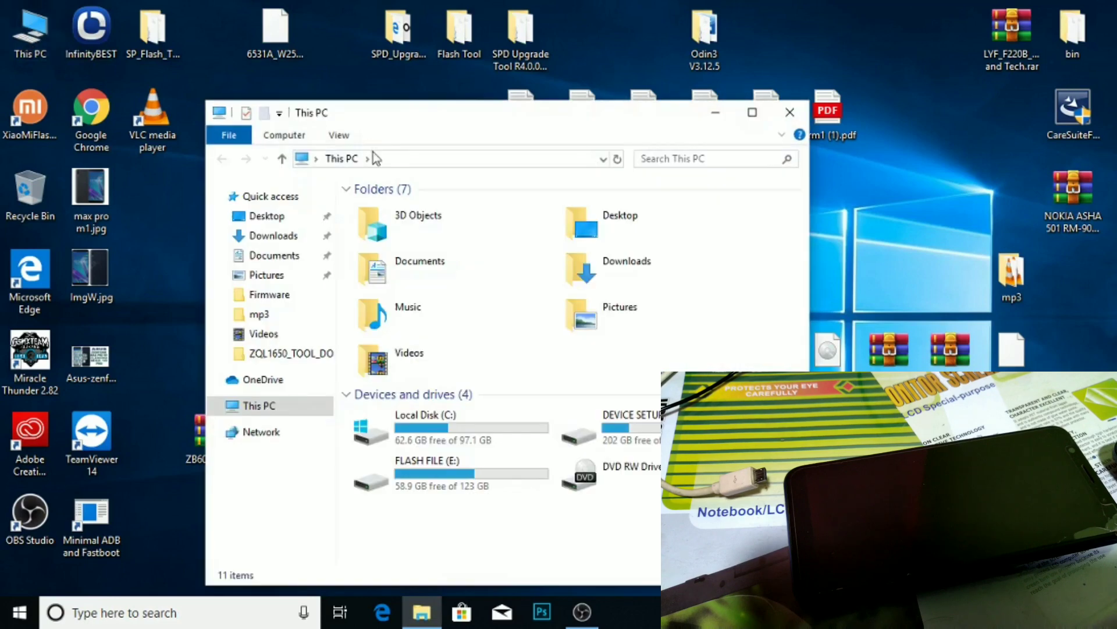
{"action": "double_click", "coordinate": [434, 419]}
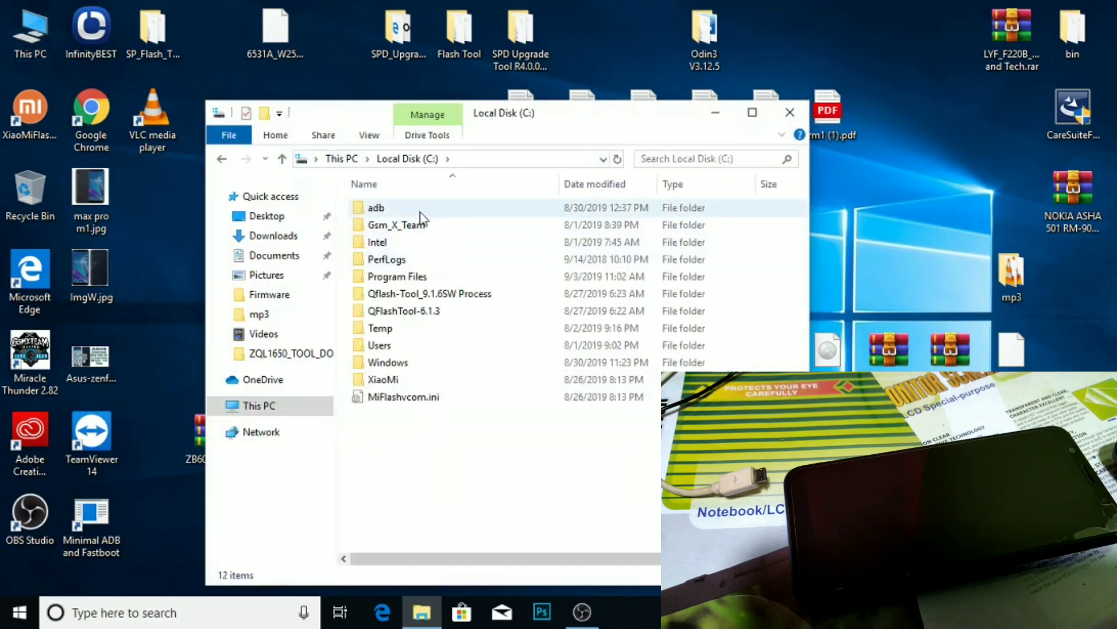
{"action": "double_click", "coordinate": [421, 277]}
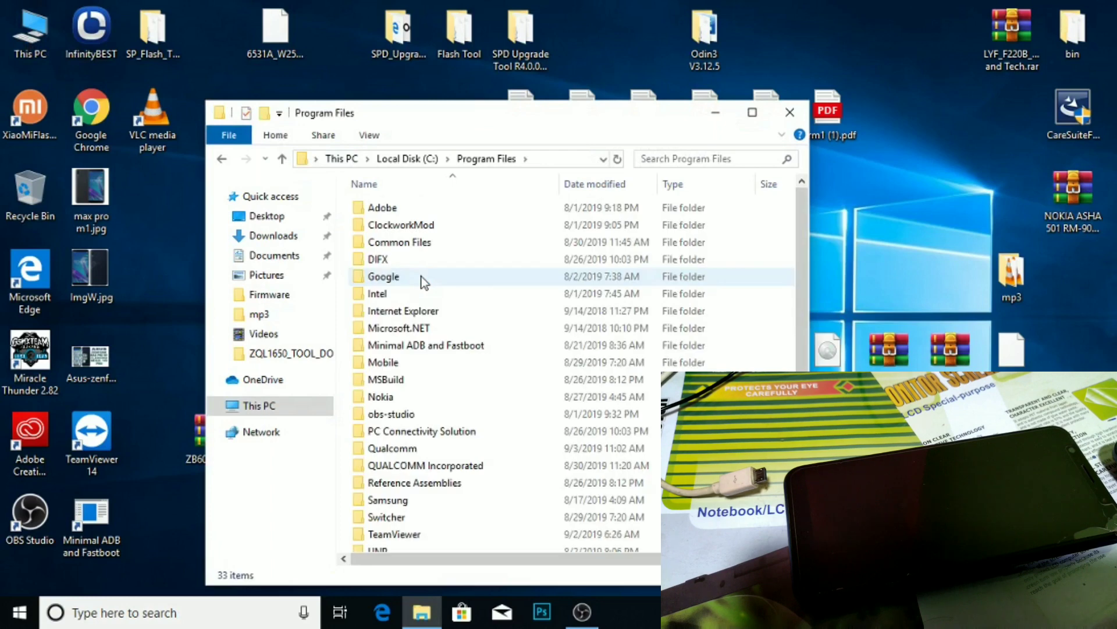
{"action": "double_click", "coordinate": [429, 453]}
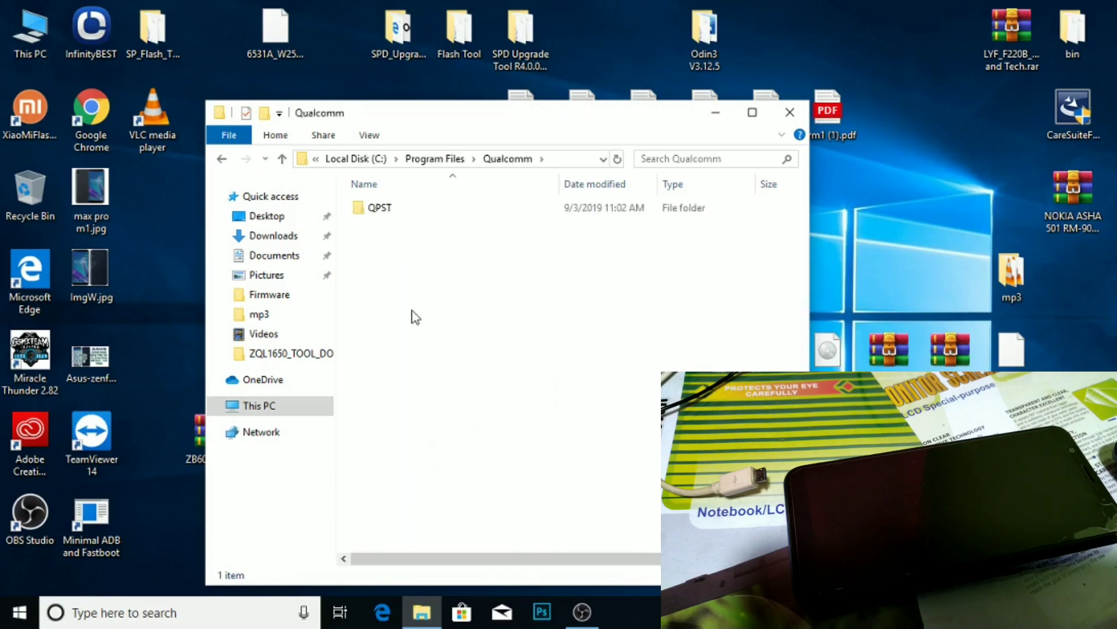
{"action": "double_click", "coordinate": [379, 207]}
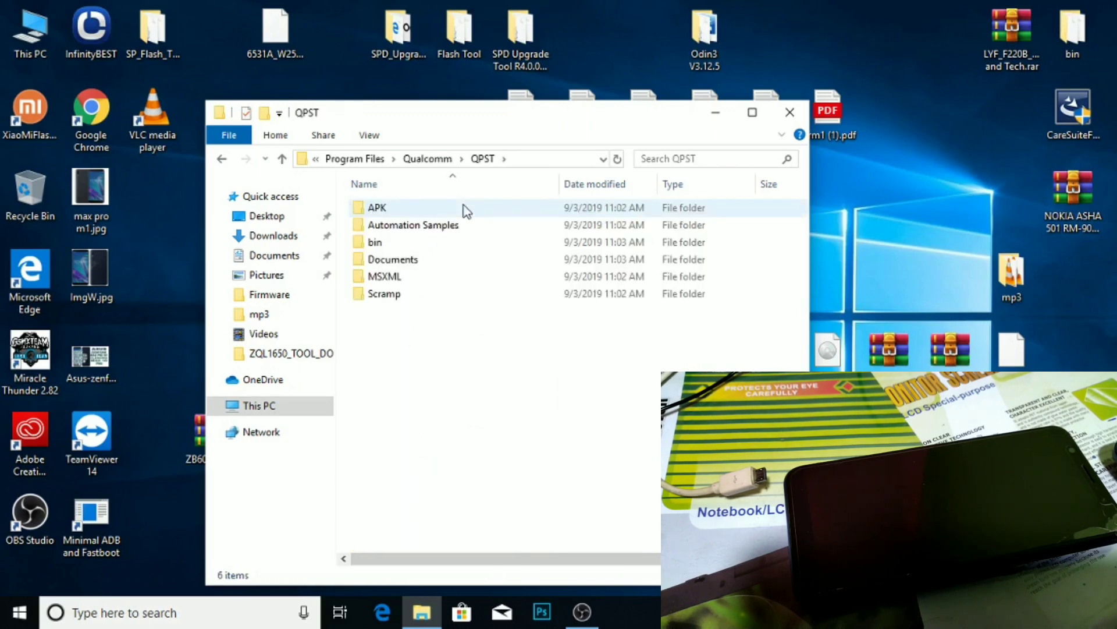
{"action": "double_click", "coordinate": [452, 242]}
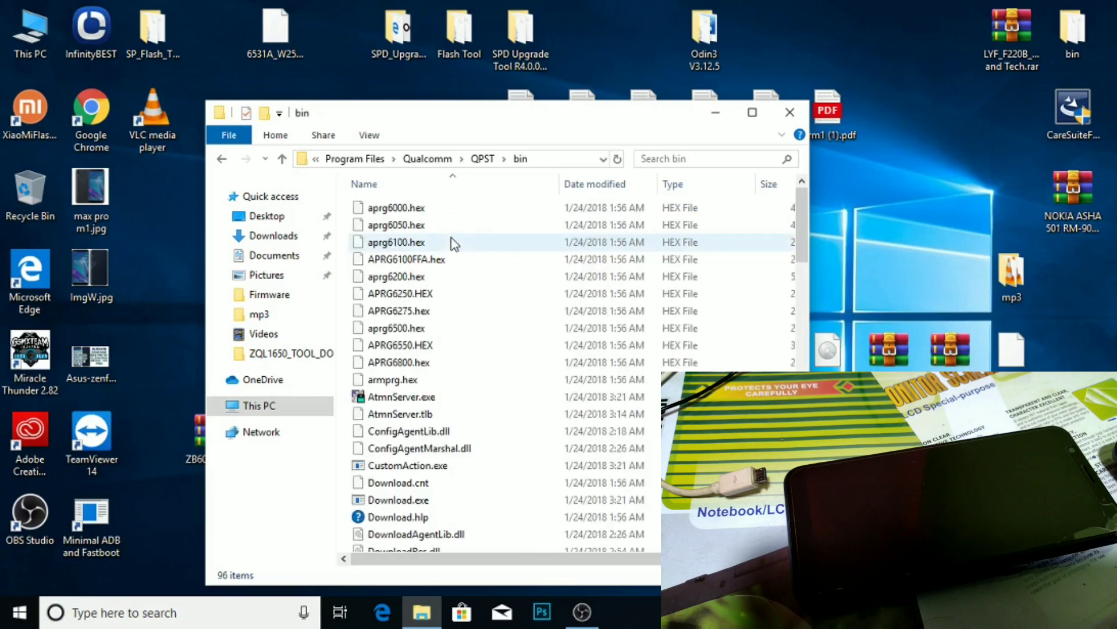
Locate QFIL.exe in the QPST bin folder and launch it
{"action": "left_click_drag", "start_coordinate": [804, 239], "coordinate": [811, 445]}
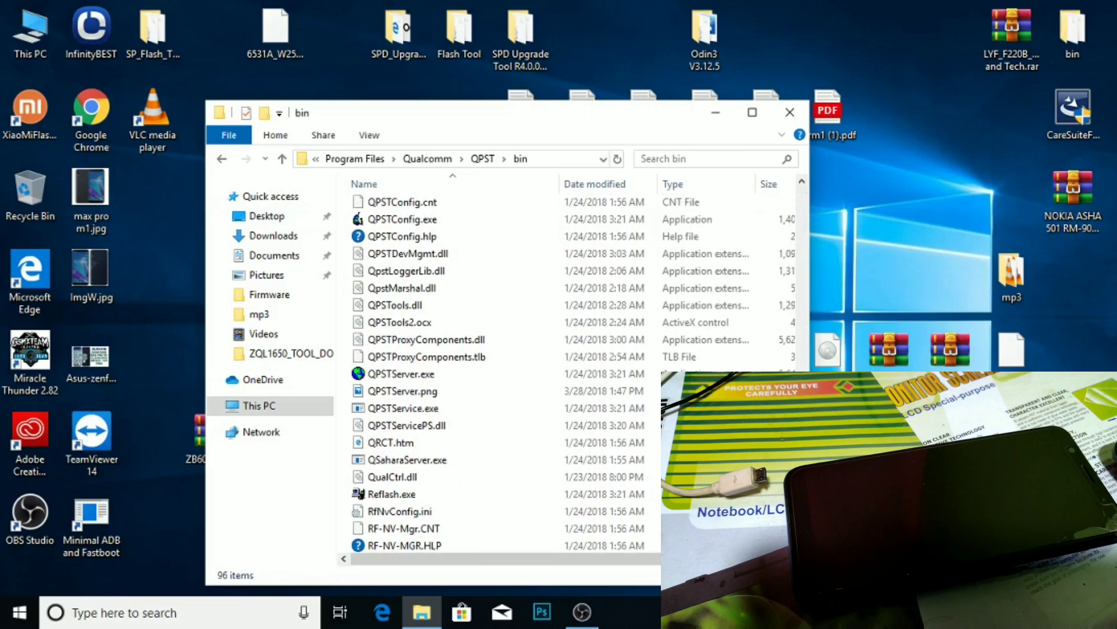
{"action": "scroll", "coordinate": [643, 457], "scroll_direction": "down", "scroll_amount": 3}
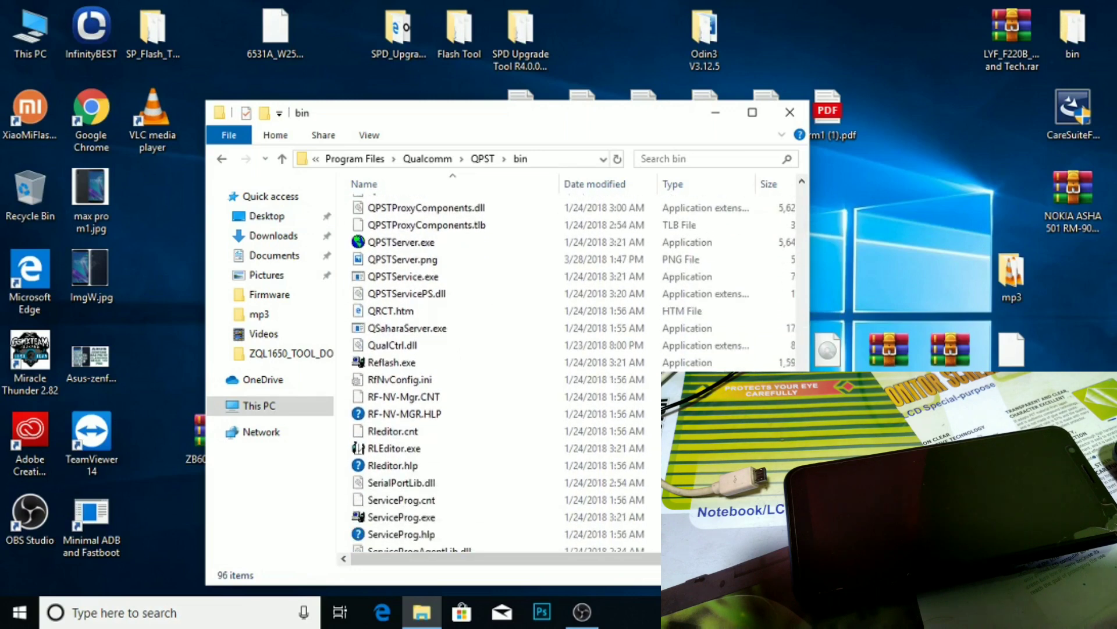
{"action": "scroll", "coordinate": [646, 475], "scroll_direction": "down", "scroll_amount": 2}
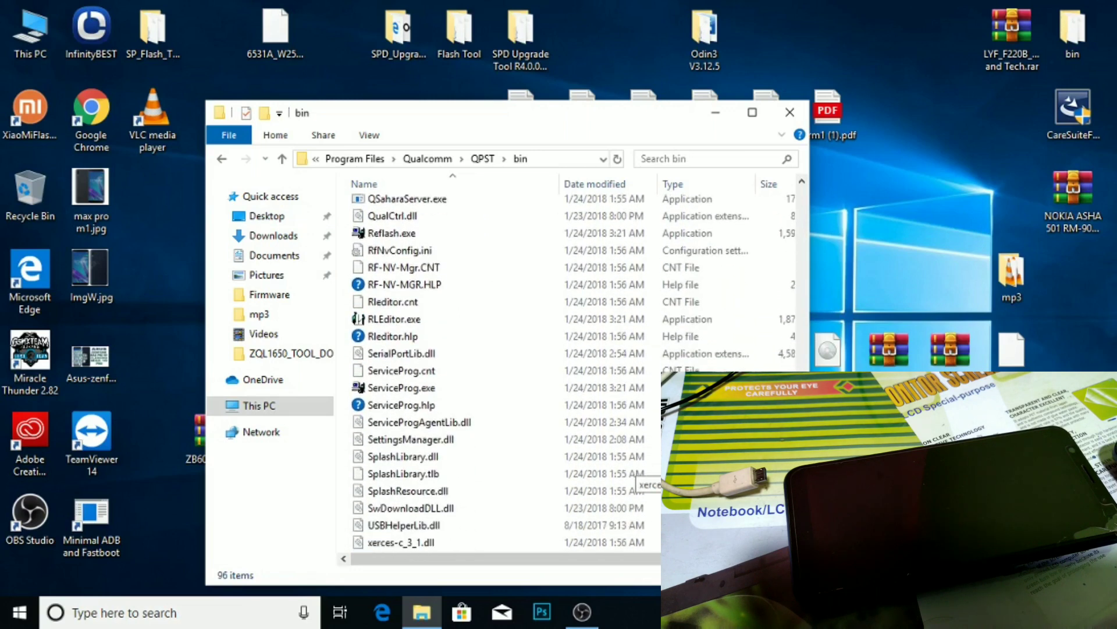
{"action": "scroll", "coordinate": [646, 466], "scroll_direction": "up", "scroll_amount": 4}
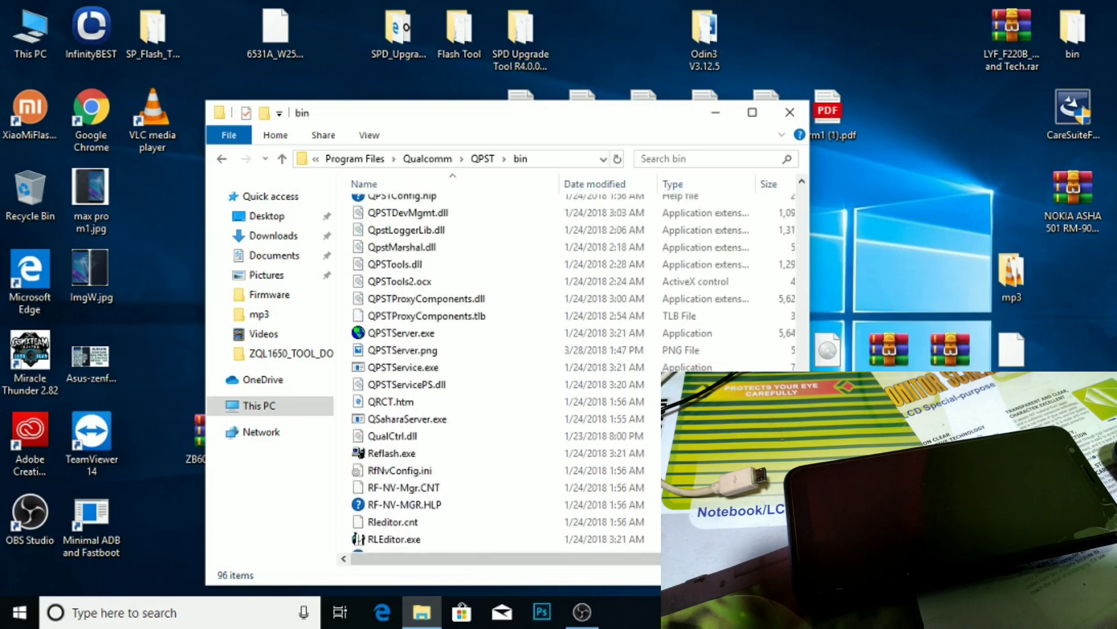
{"action": "scroll", "coordinate": [644, 462], "scroll_direction": "up", "scroll_amount": 4}
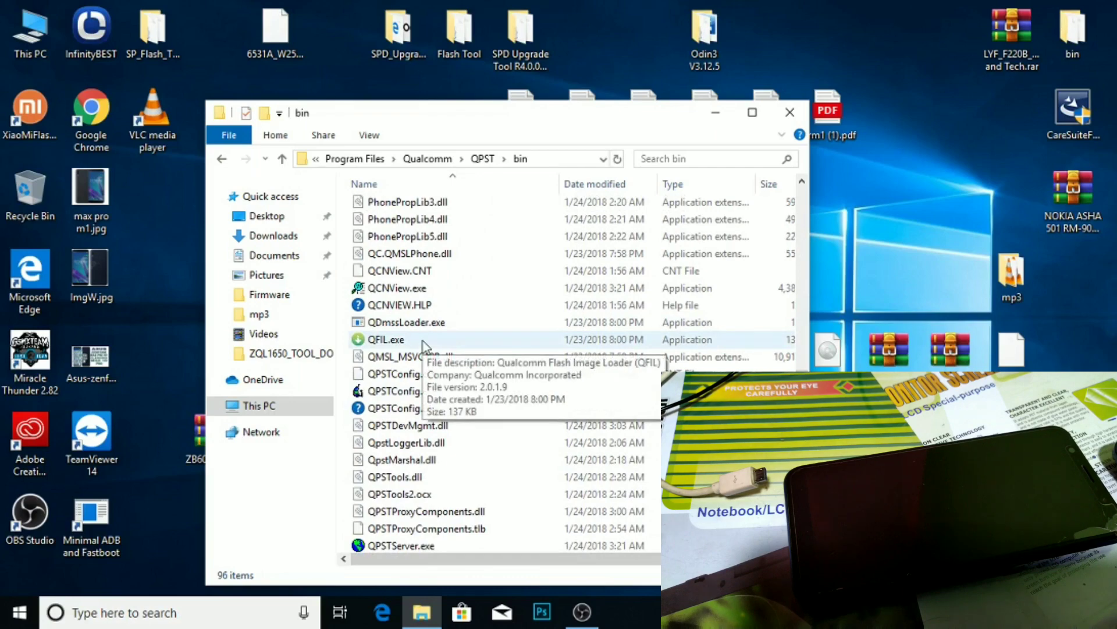
{"action": "left_click", "coordinate": [423, 342]}
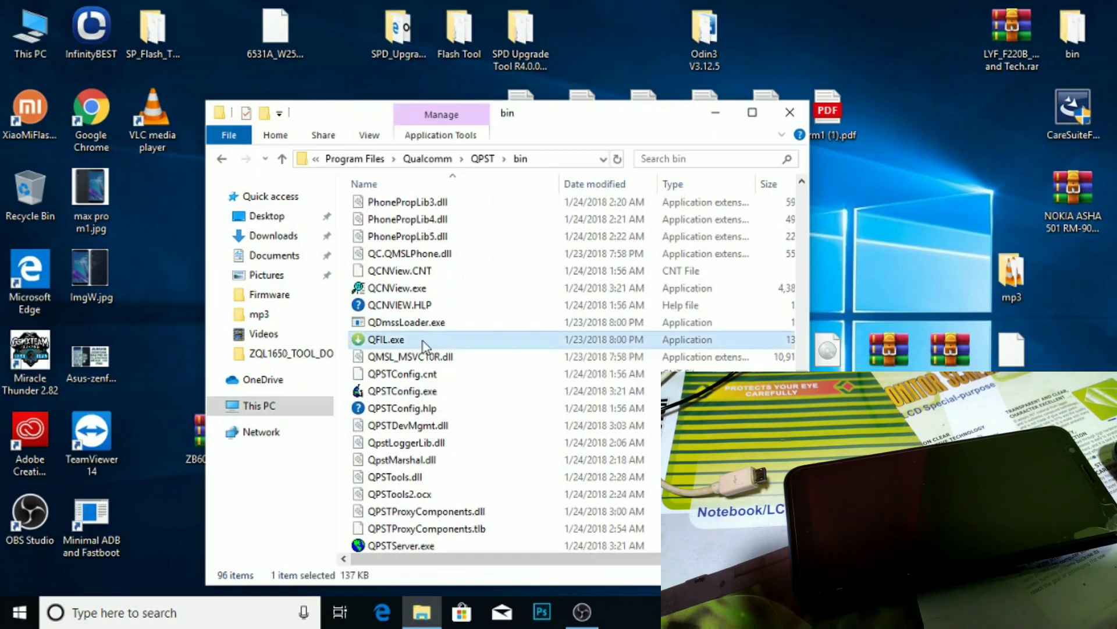
{"action": "double_click", "coordinate": [423, 341]}
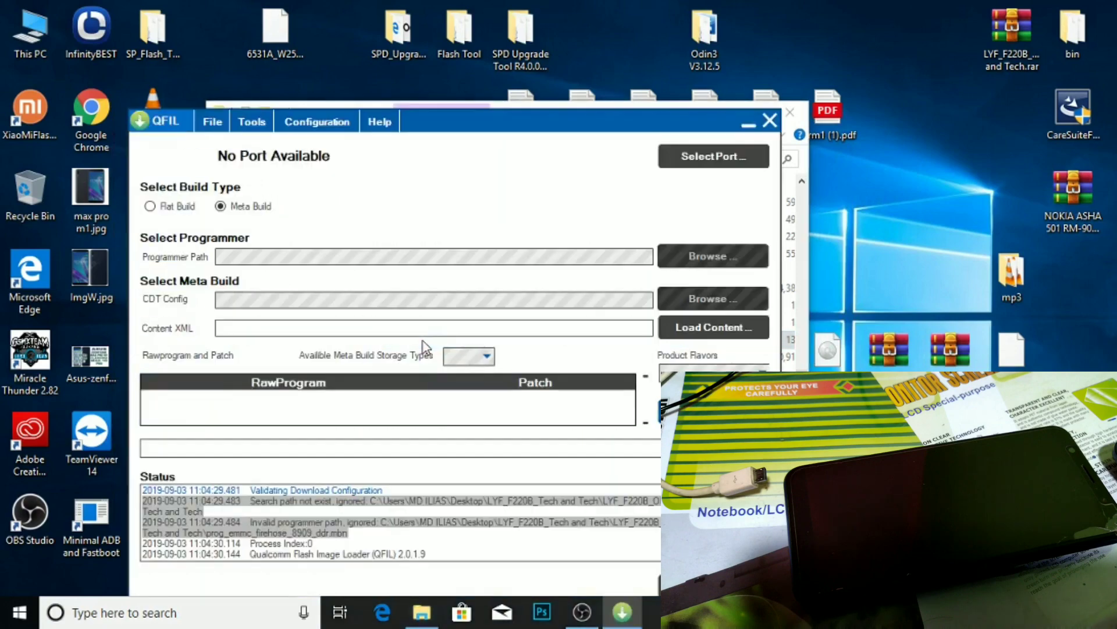
Close the bin folder window and set the QFIL build type to Flat Build
{"action": "left_click", "coordinate": [792, 113]}
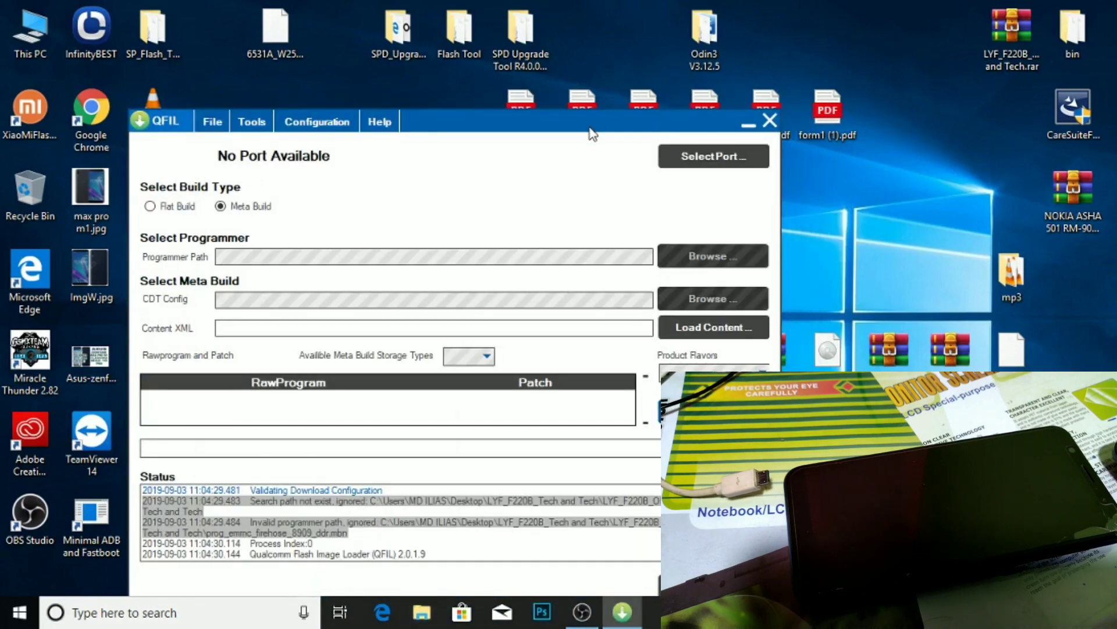
{"action": "left_click_drag", "start_coordinate": [591, 127], "coordinate": [467, 28]}
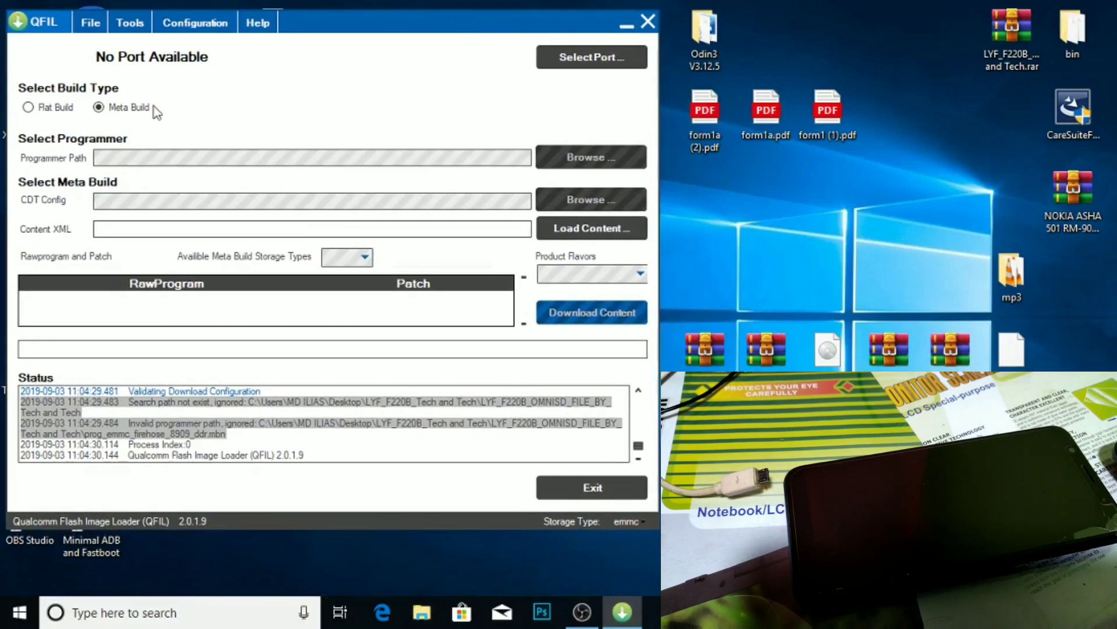
{"action": "left_click", "coordinate": [34, 109]}
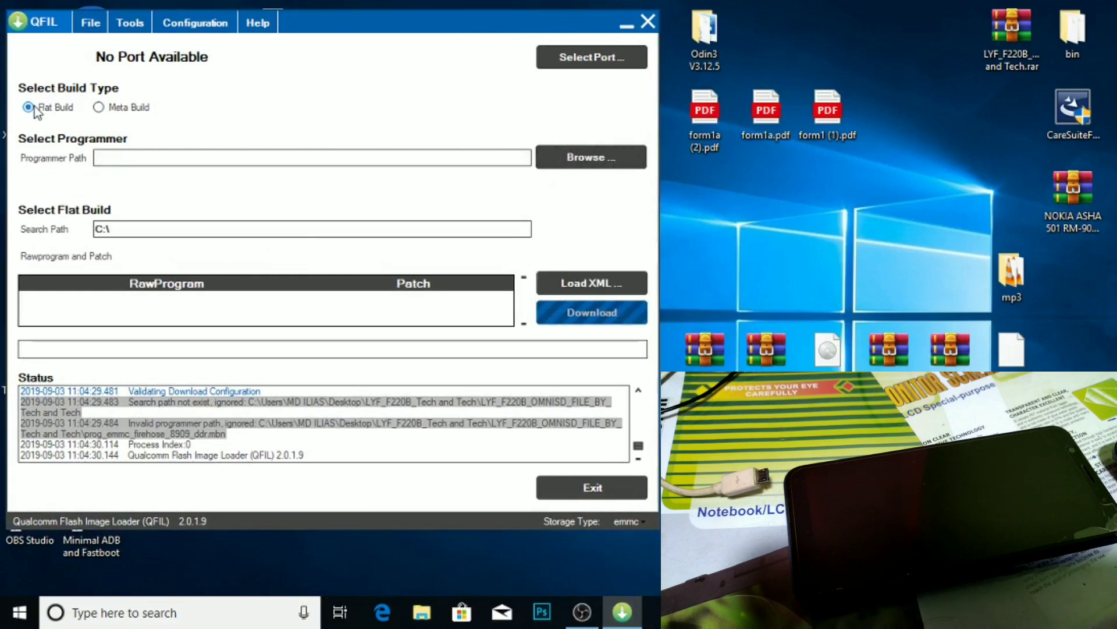
Load prog_emmc_ufs_firehose_Sdm660_ddr.elf from the ZB601KL firmware's ZQL1650_TOOL_DOWNLOAD folder as the programmer file
{"action": "left_click", "coordinate": [610, 157]}
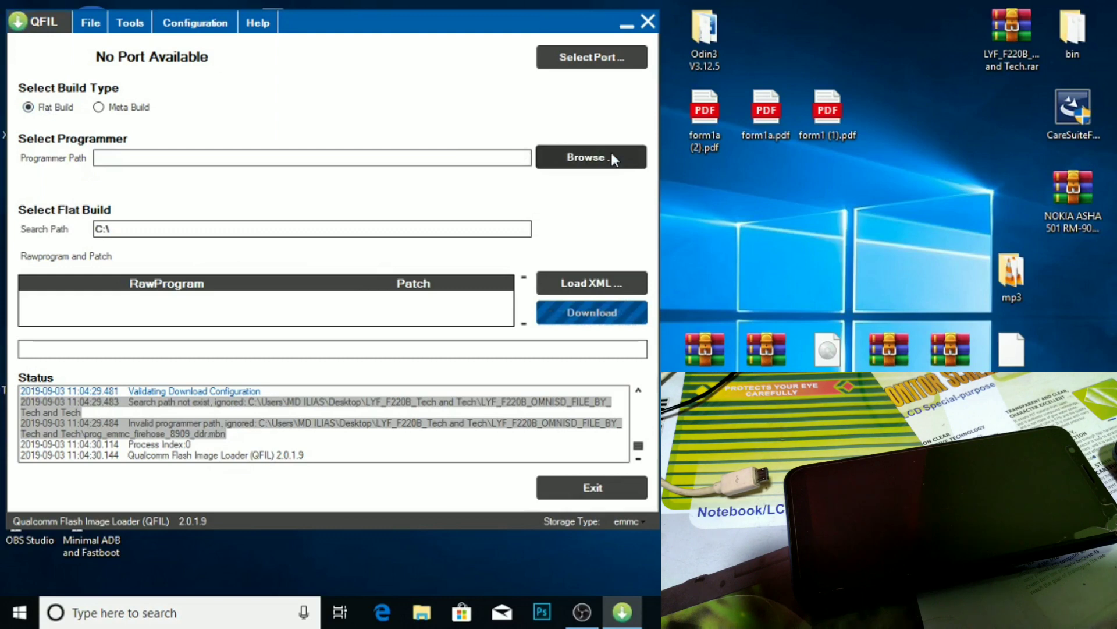
{"action": "left_click", "coordinate": [67, 135]}
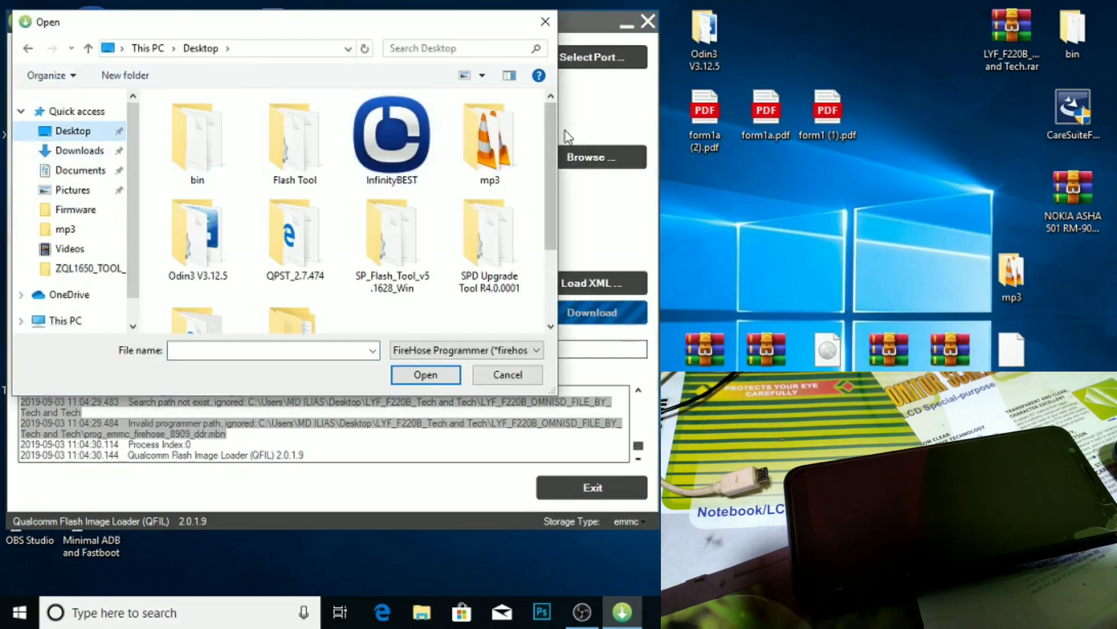
{"action": "left_click_drag", "start_coordinate": [554, 128], "coordinate": [551, 204]}
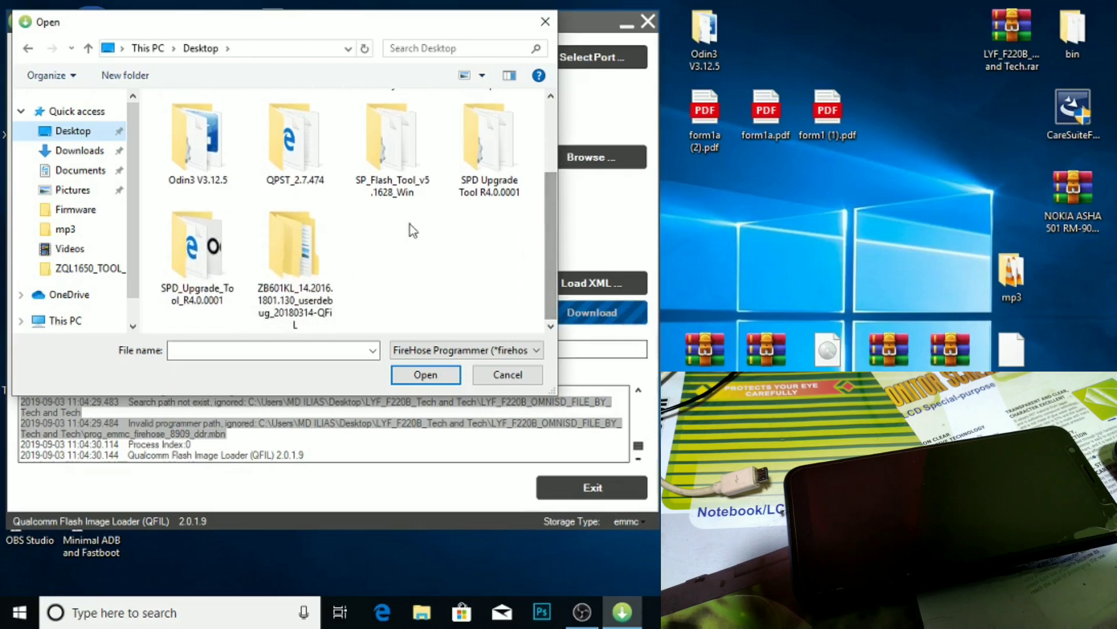
{"action": "double_click", "coordinate": [303, 266]}
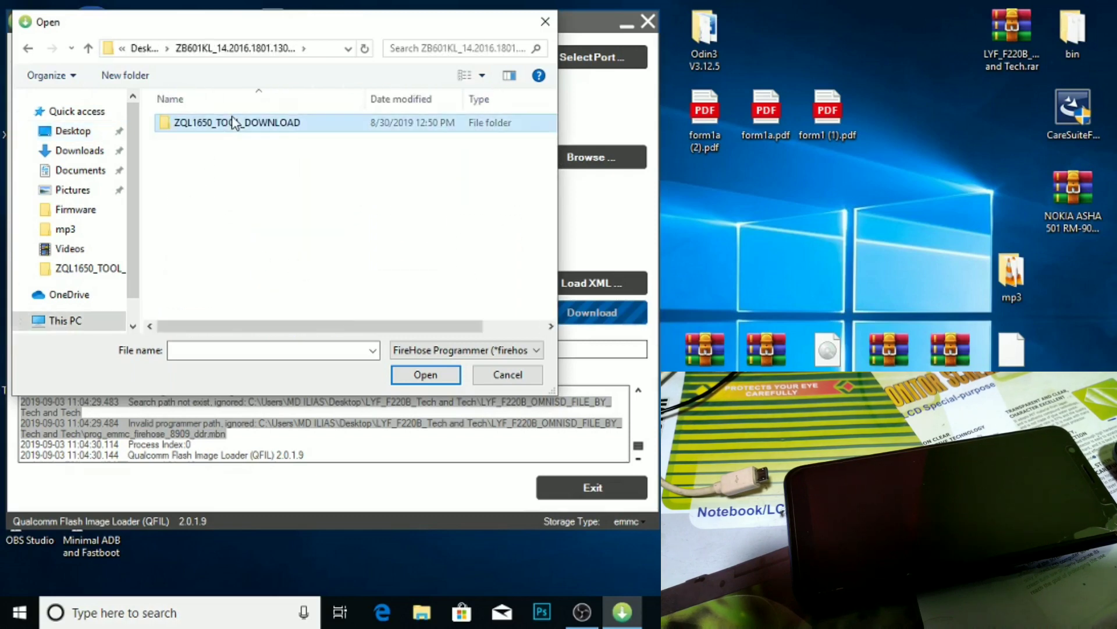
{"action": "double_click", "coordinate": [234, 123]}
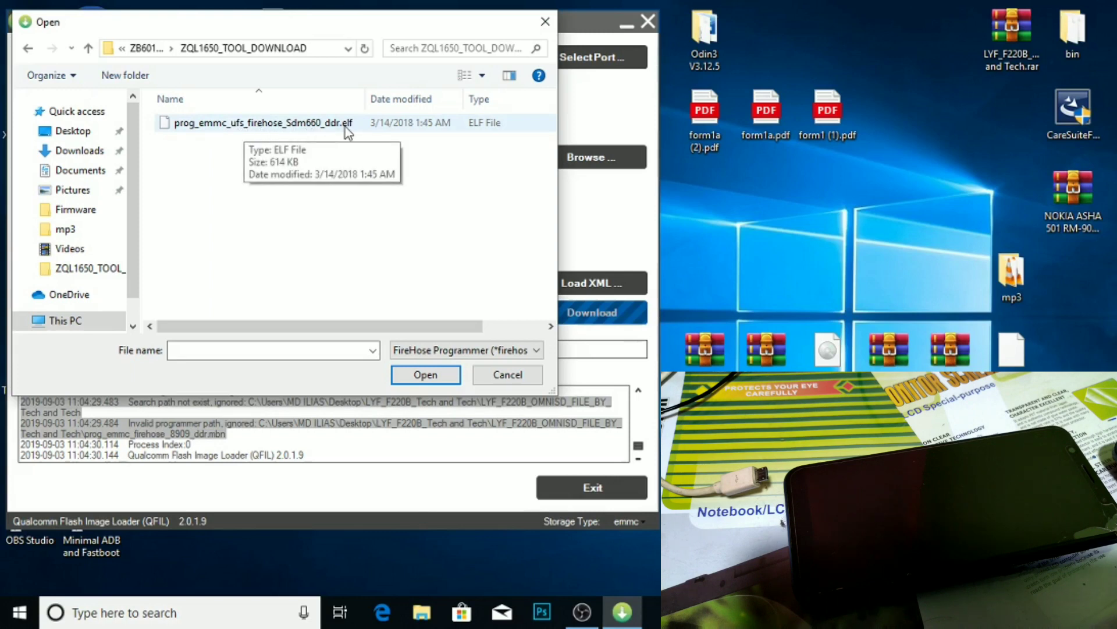
{"action": "left_click", "coordinate": [371, 128]}
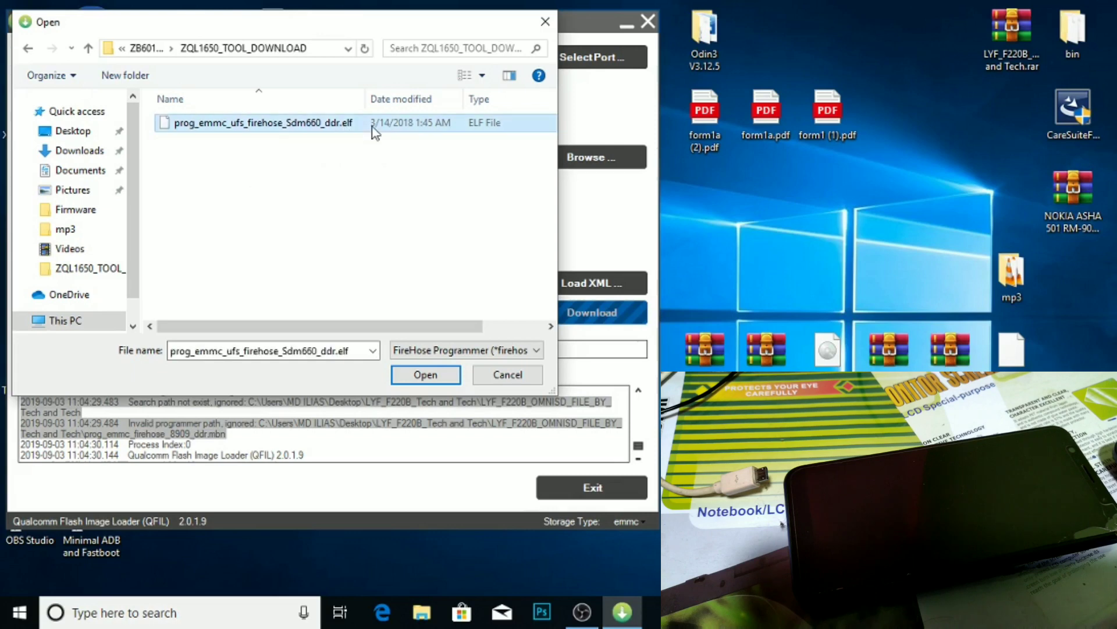
{"action": "left_click", "coordinate": [425, 374]}
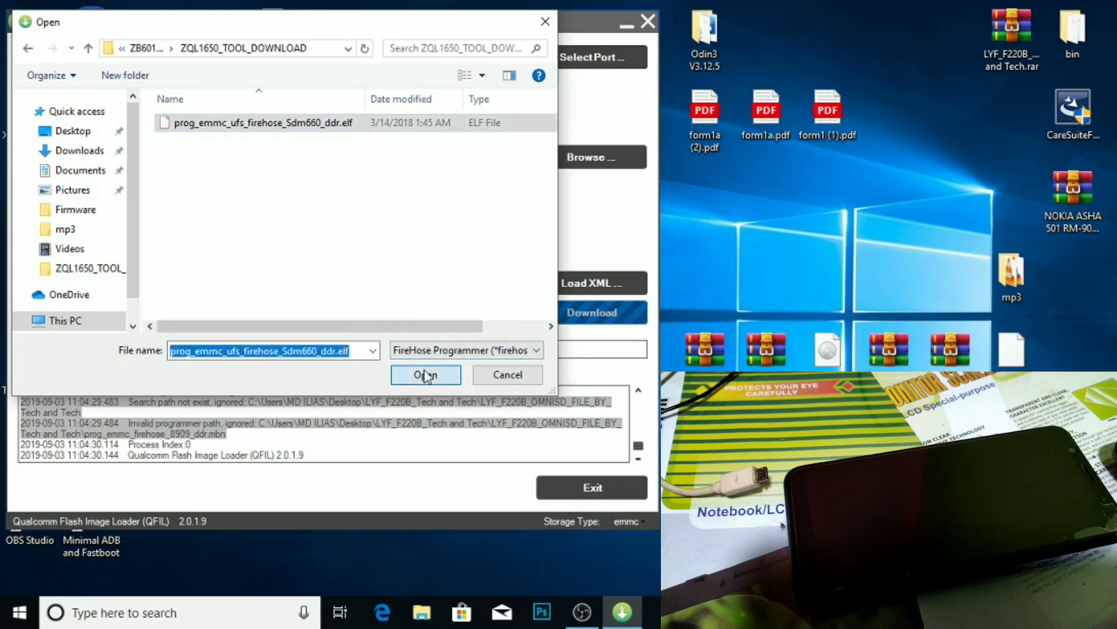
Load rawprogram_unsparse_ww_no_fsg.xml and patch0.xml from the ZB601KL firmware's ZQL1650_TOOL_DOWNLOAD folder as the RawProgram and Patch files
{"action": "left_click", "coordinate": [592, 283]}
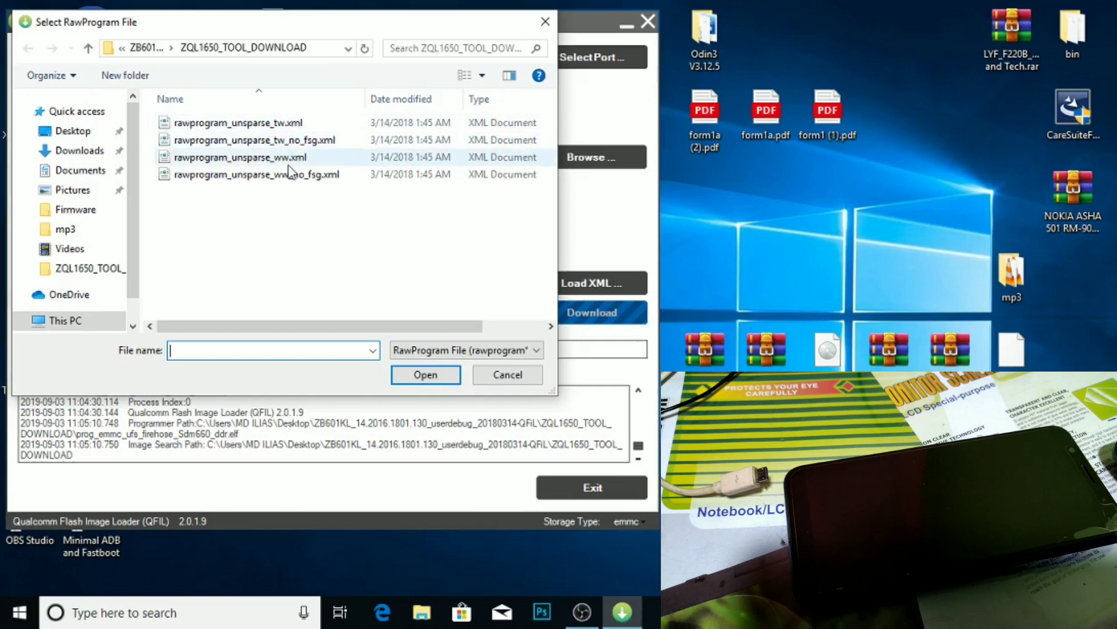
{"action": "left_click", "coordinate": [89, 133]}
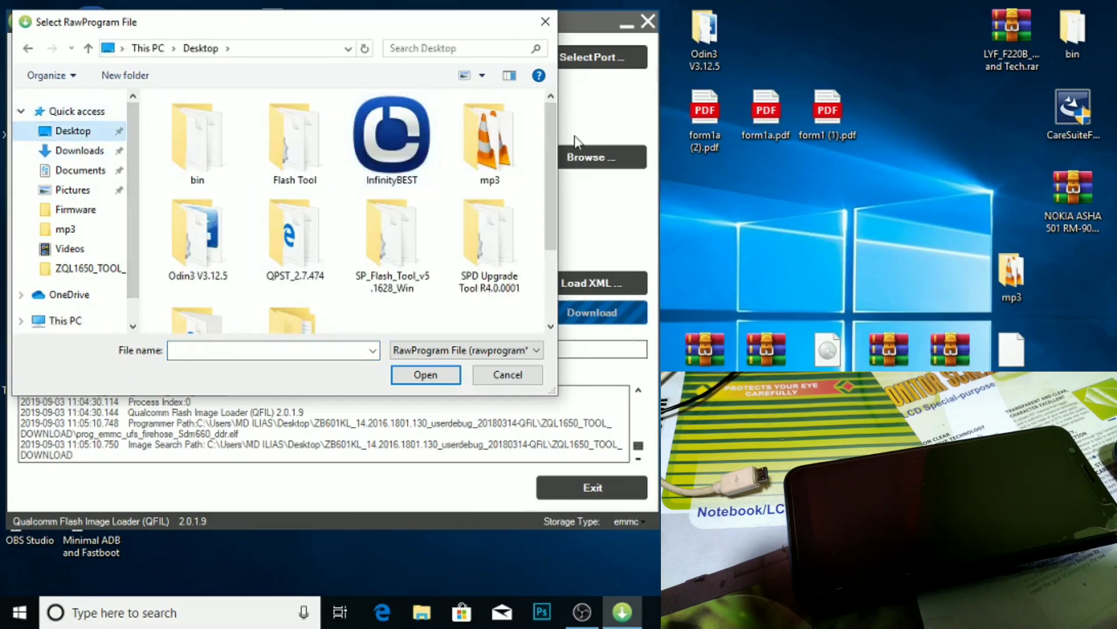
{"action": "scroll", "coordinate": [553, 138], "scroll_direction": "down", "scroll_amount": 1}
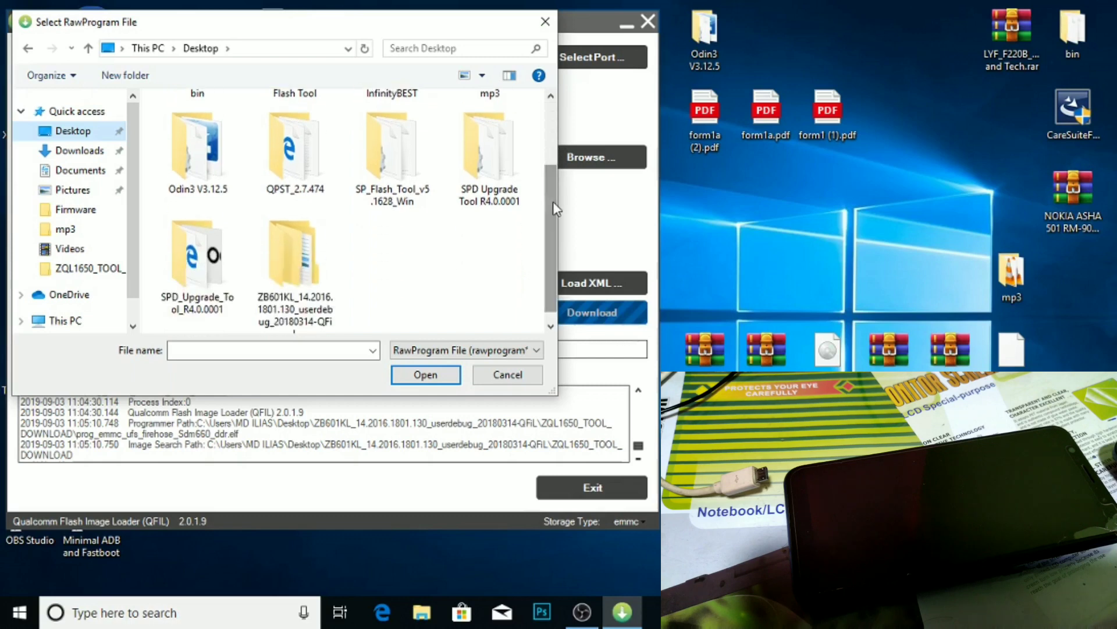
{"action": "double_click", "coordinate": [282, 256]}
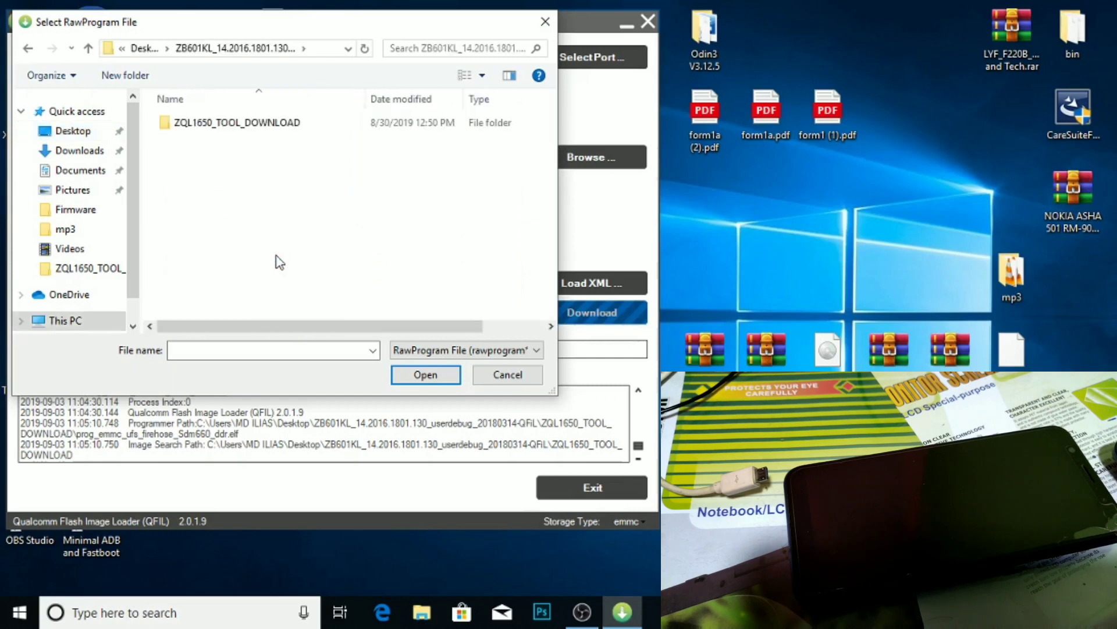
{"action": "double_click", "coordinate": [309, 125]}
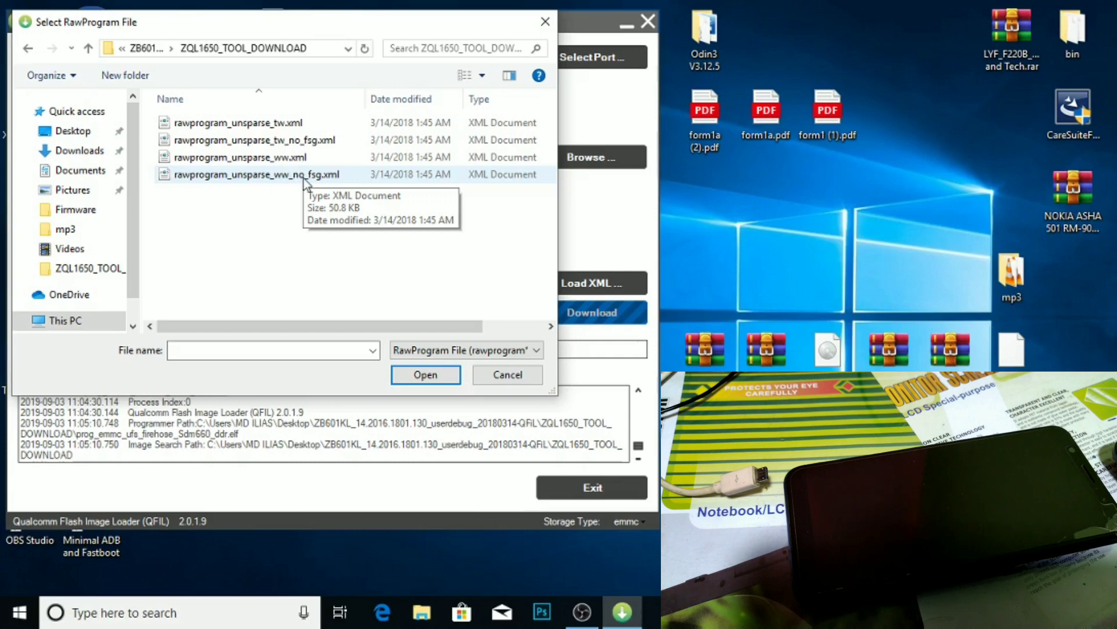
{"action": "left_click", "coordinate": [326, 181]}
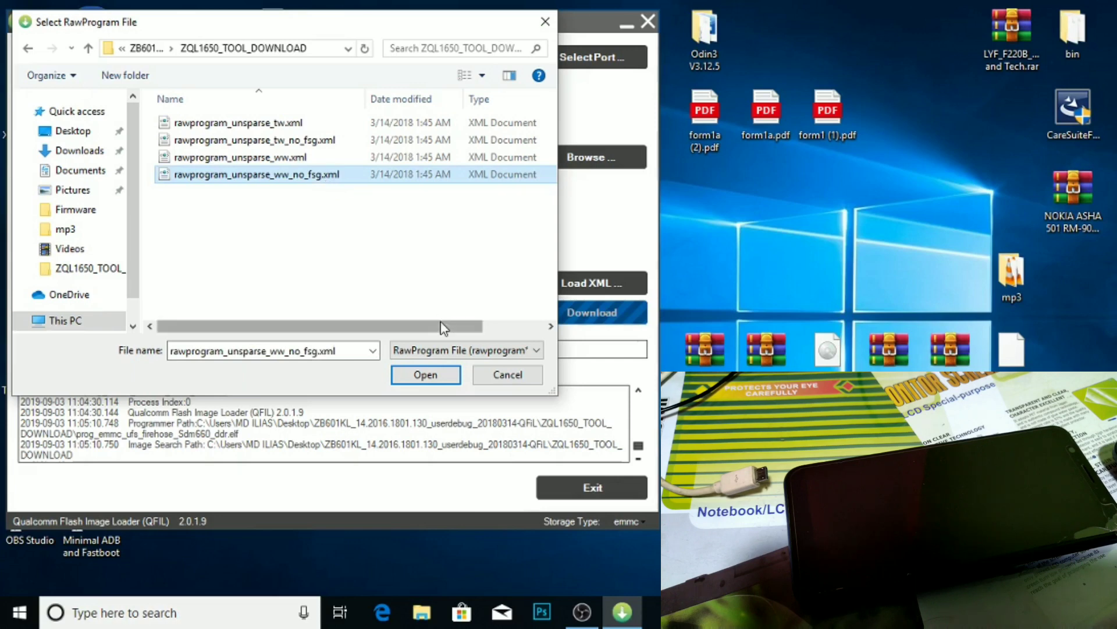
{"action": "left_click", "coordinate": [431, 379]}
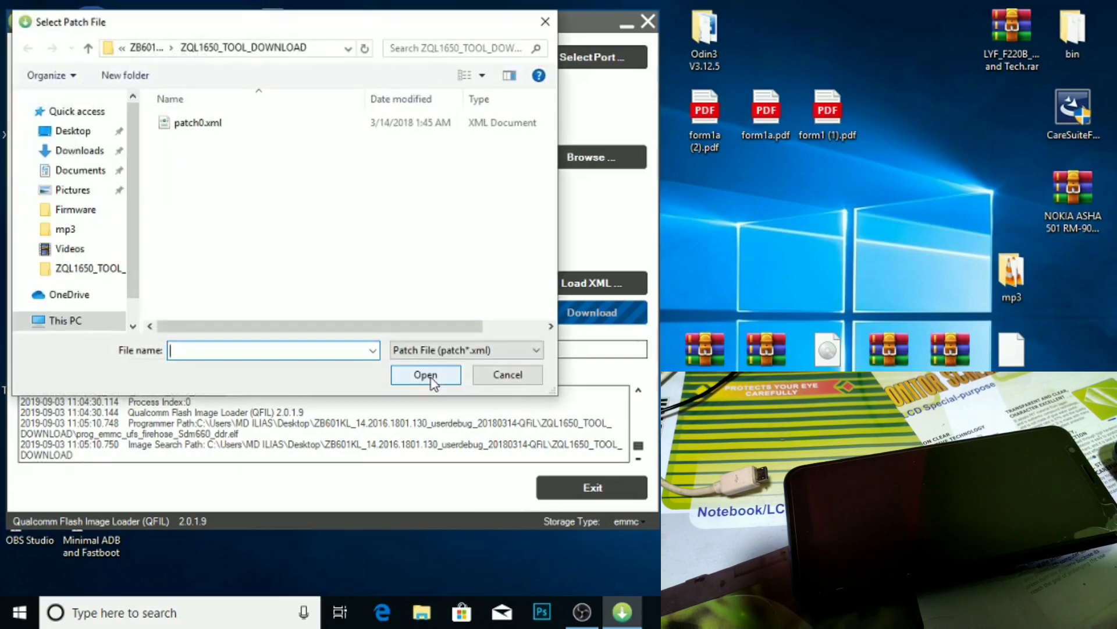
{"action": "left_click", "coordinate": [267, 129]}
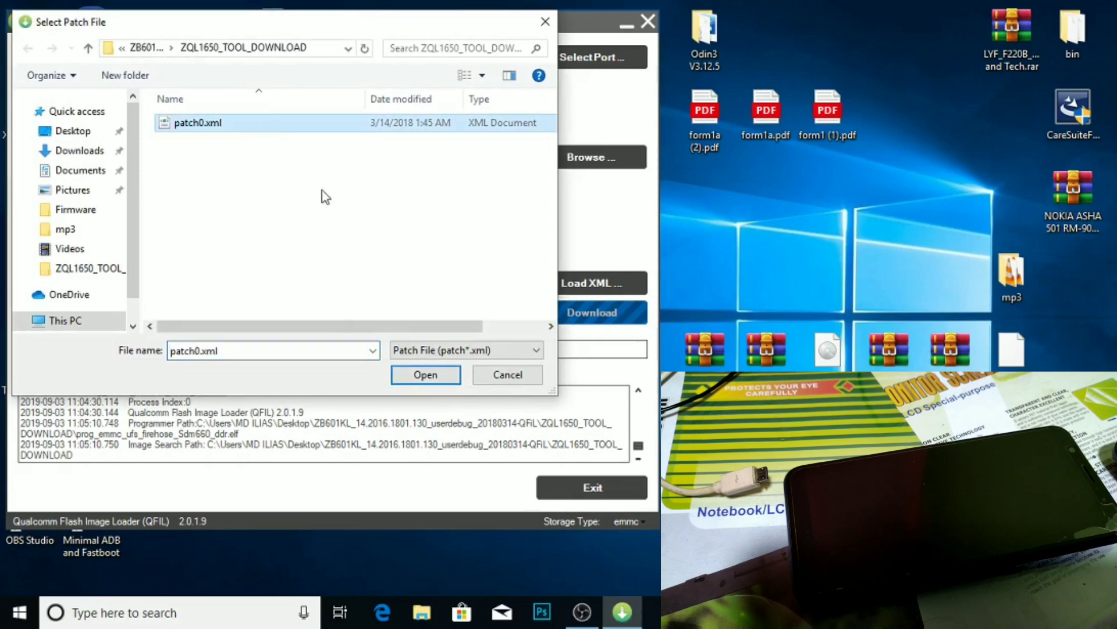
{"action": "left_click", "coordinate": [430, 378]}
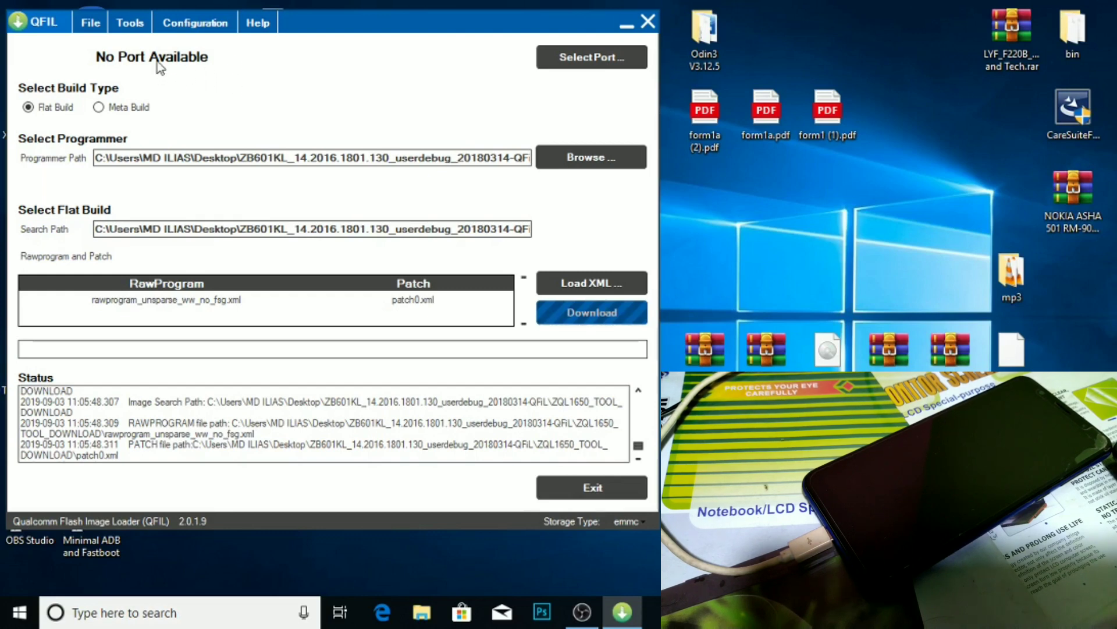
Open Device Manager, check the connected phone's entry under Ports (COM & LPT), and close the window
{"action": "left_click", "coordinate": [161, 617]}
{"action": "type", "text": "e"}
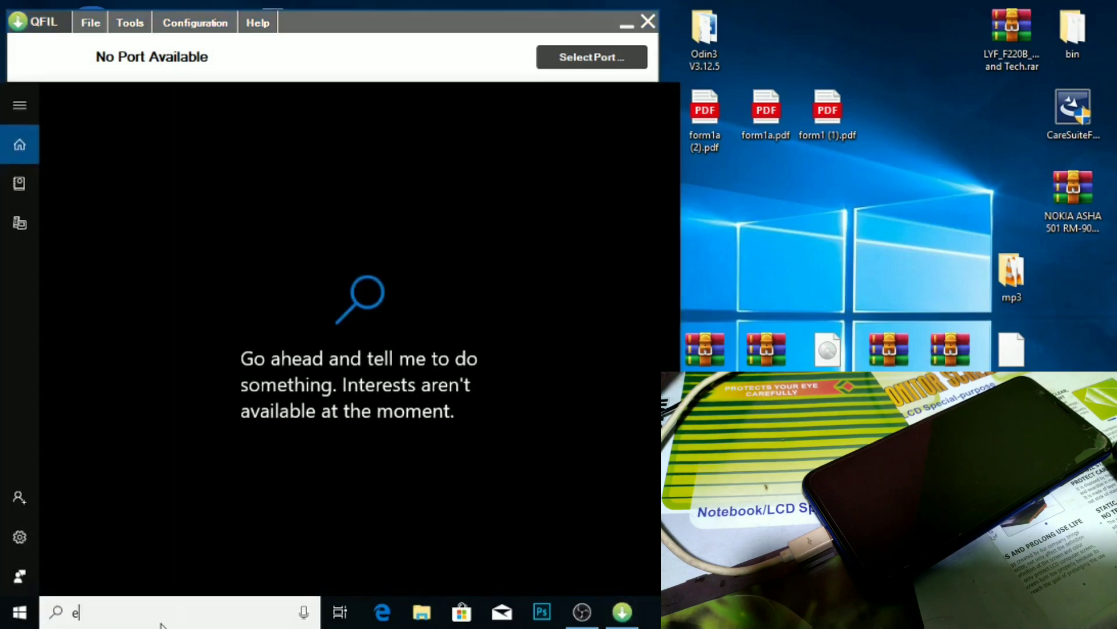
{"action": "key", "text": "BackSpace"}
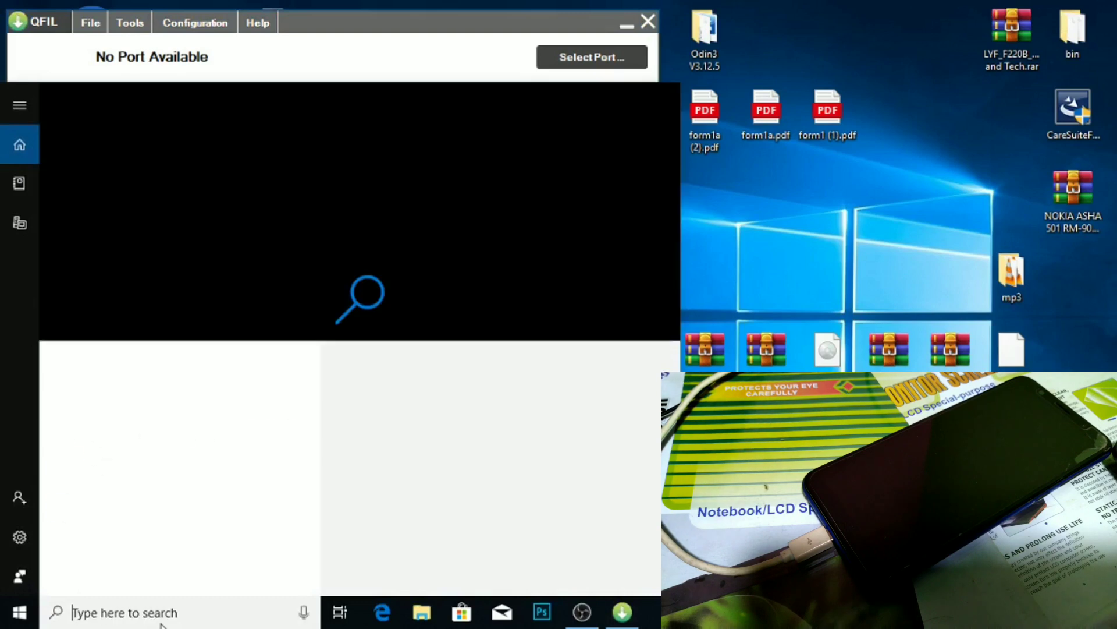
{"action": "type", "text": "devi"}
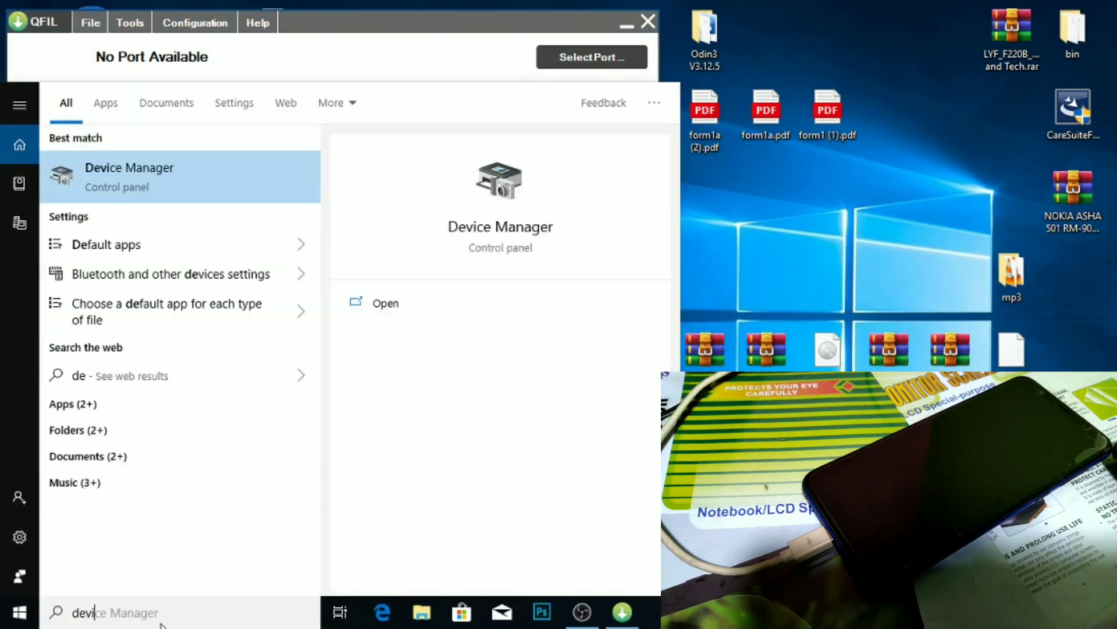
{"action": "type", "text": "ce"}
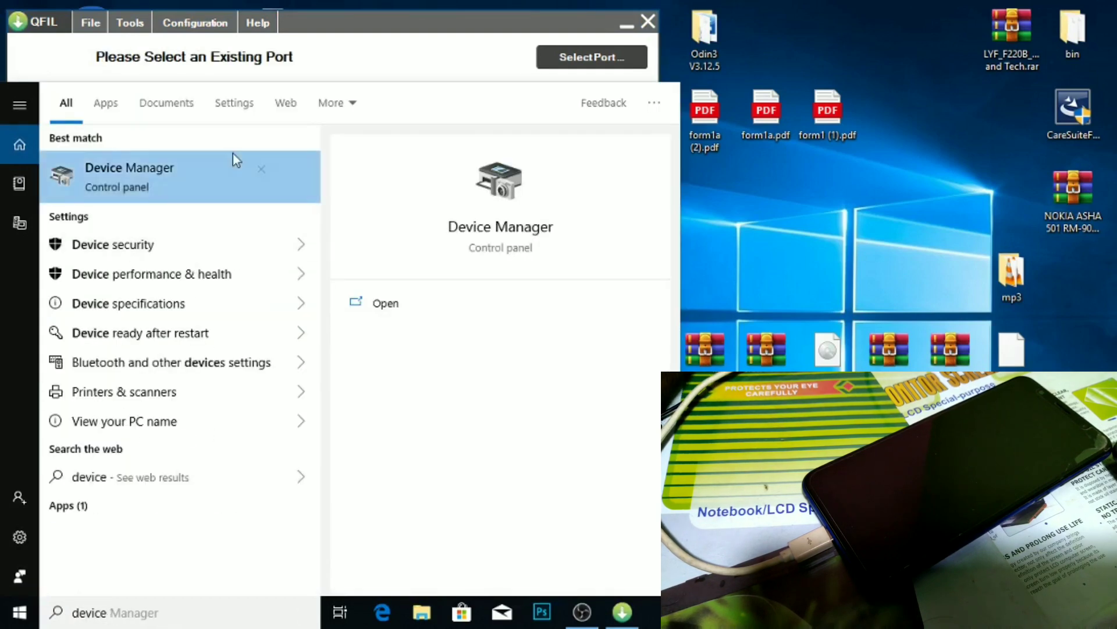
{"action": "left_click", "coordinate": [232, 180]}
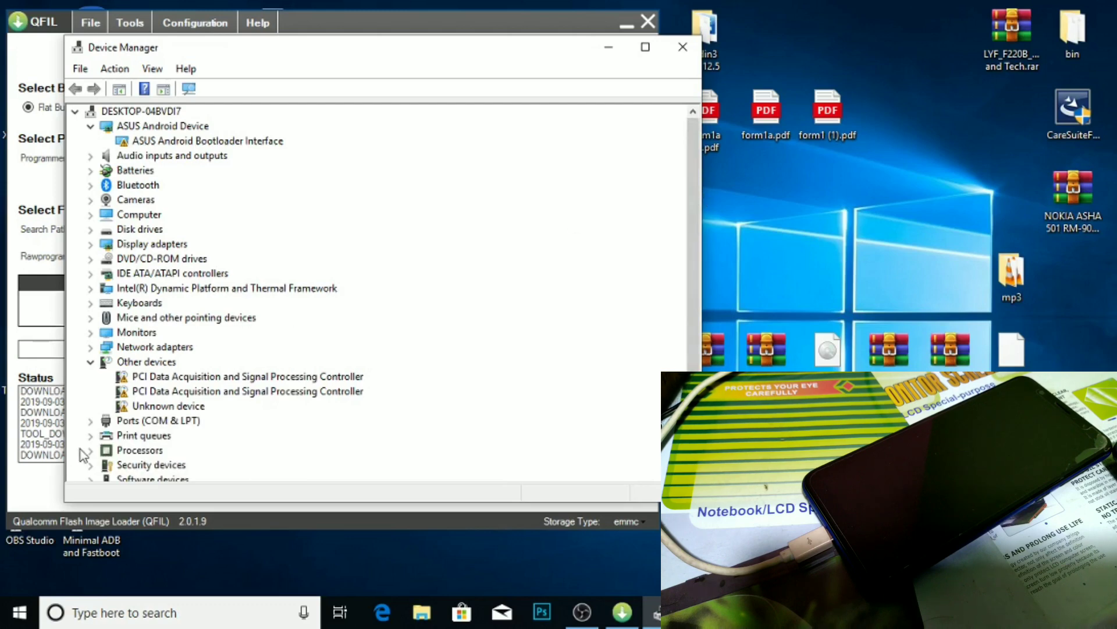
{"action": "left_click", "coordinate": [90, 422]}
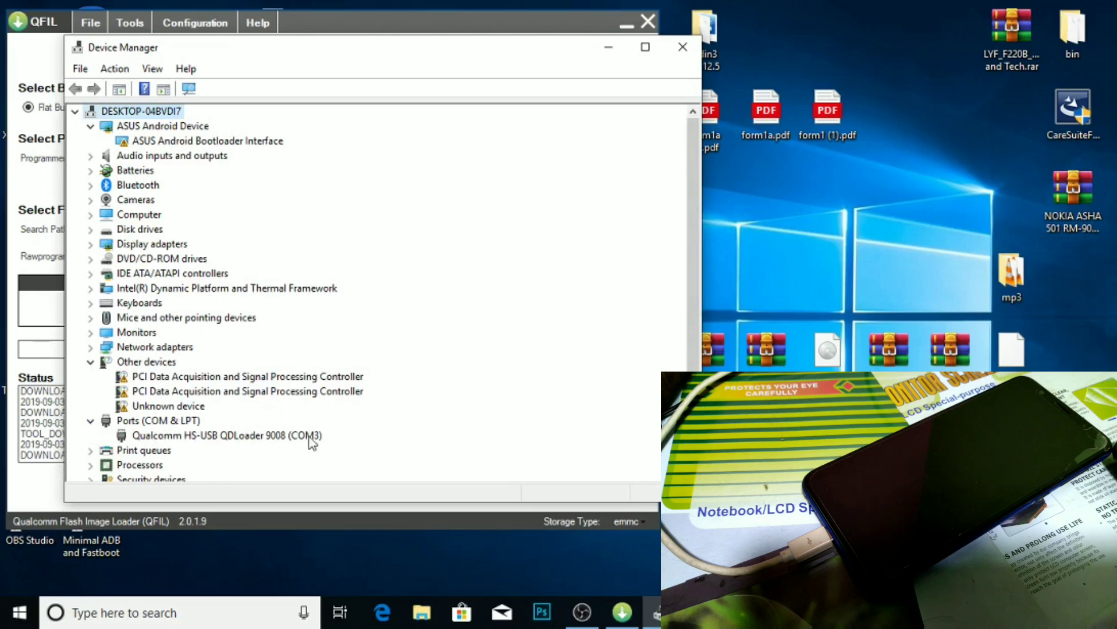
{"action": "left_click", "coordinate": [683, 46]}
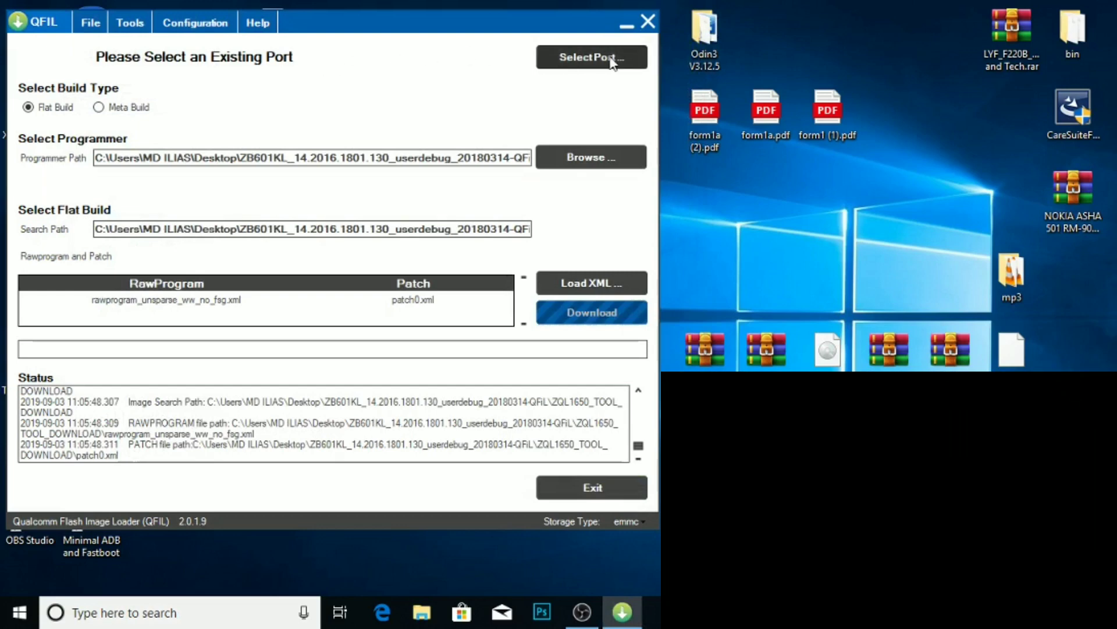
Select the Qualcomm HS-USB QDLoader 9008 (COM3) port and start downloading the firmware to the phone
{"action": "left_click", "coordinate": [611, 60]}
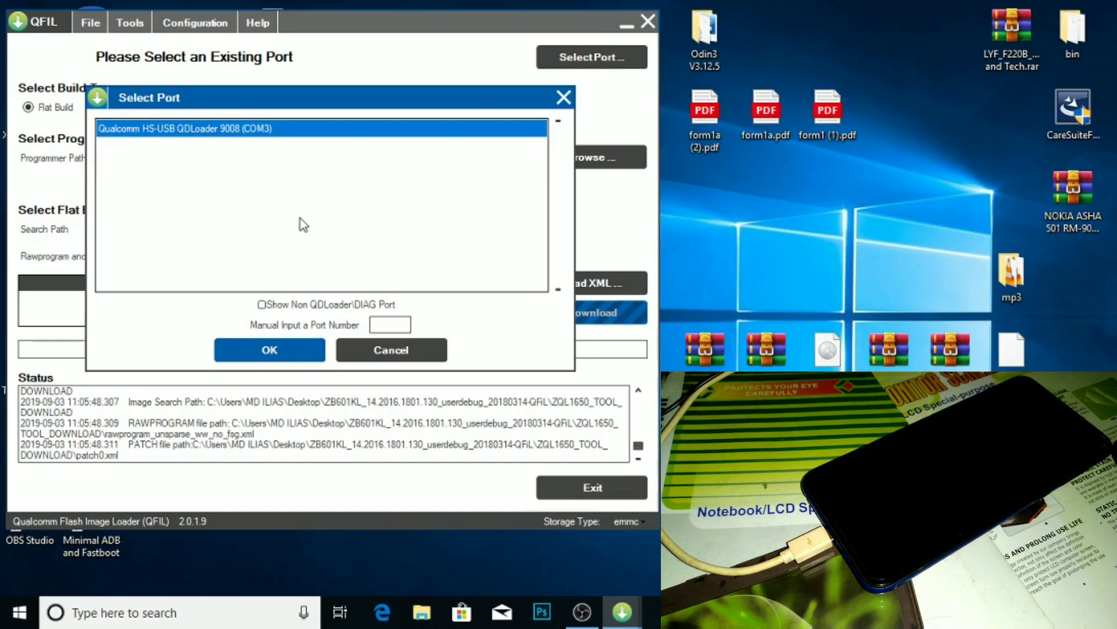
{"action": "left_click", "coordinate": [289, 348]}
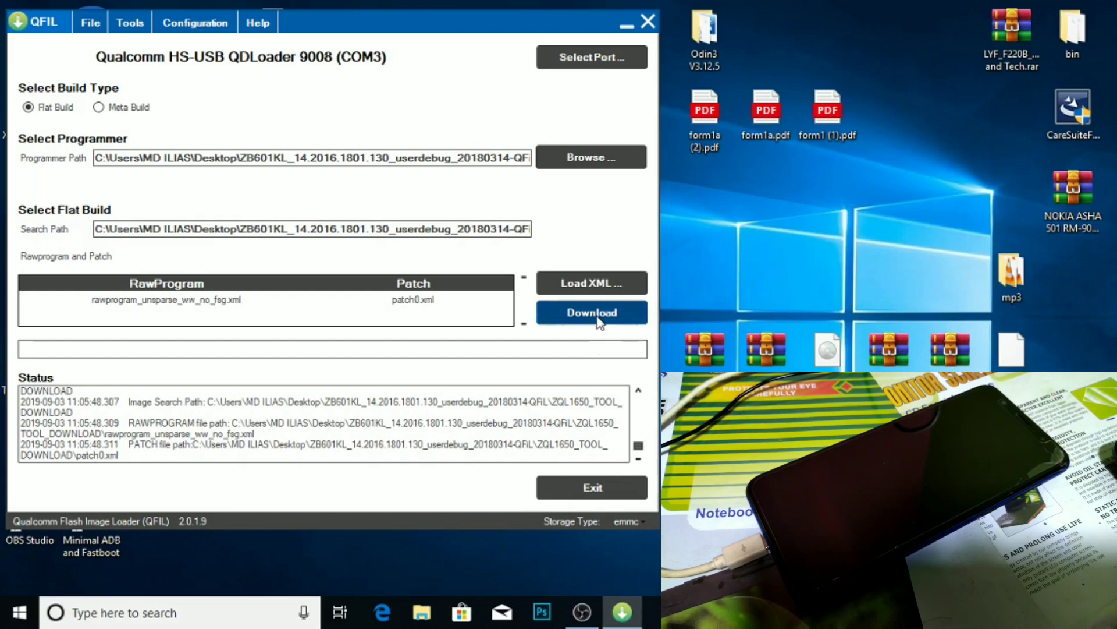
{"action": "left_click", "coordinate": [598, 318]}
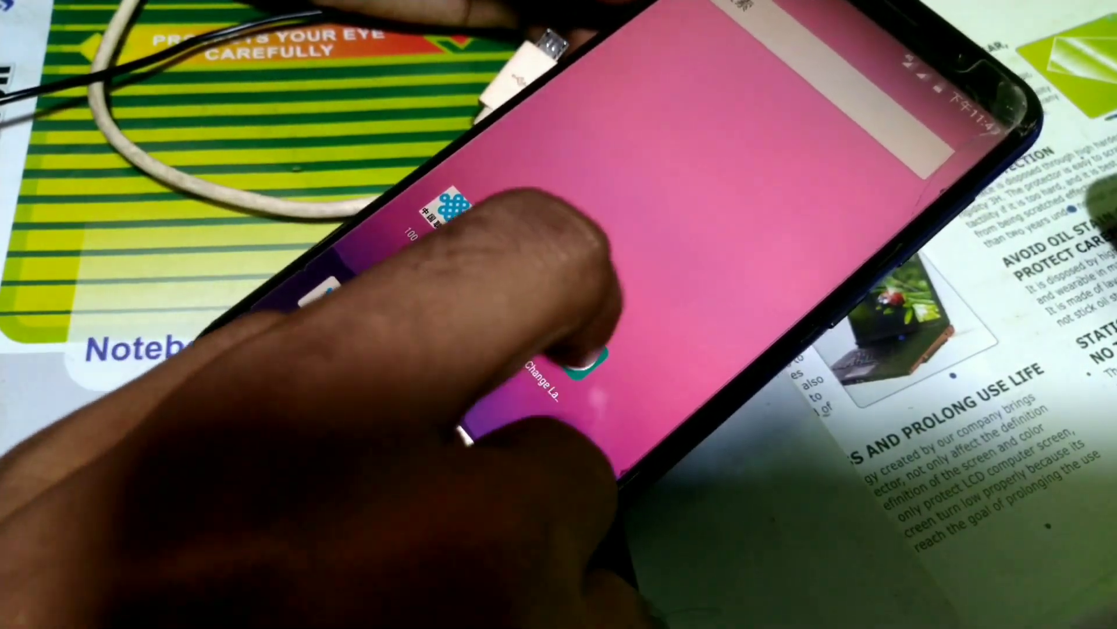
{"action": "left_click_drag", "start_coordinate": [548, 300], "coordinate": [798, 224]}
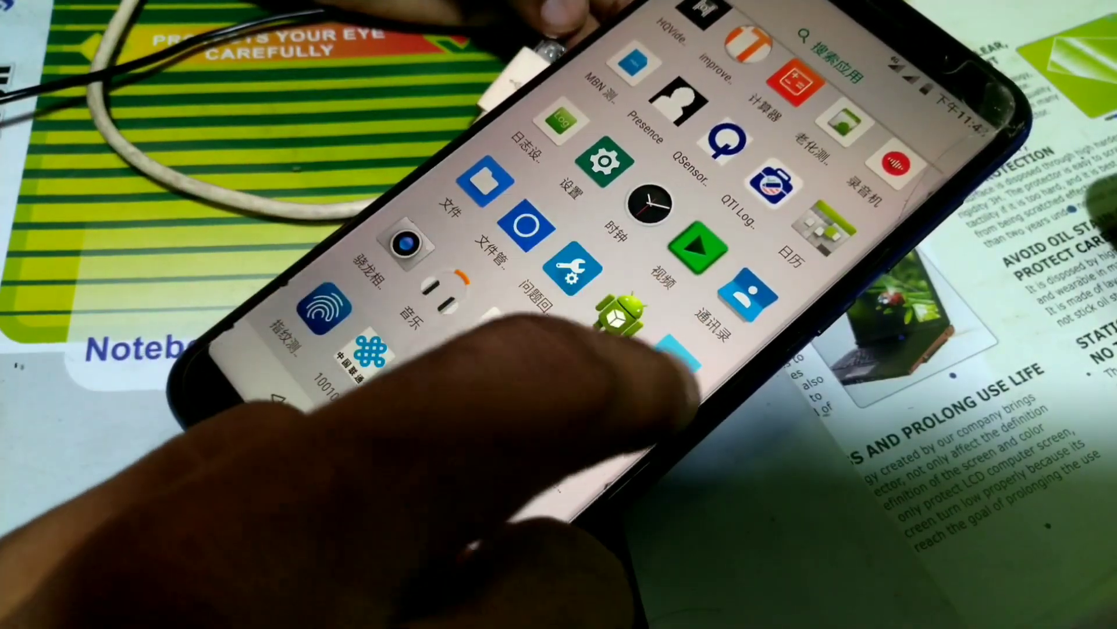
{"action": "left_click_drag", "start_coordinate": [664, 373], "coordinate": [466, 291]}
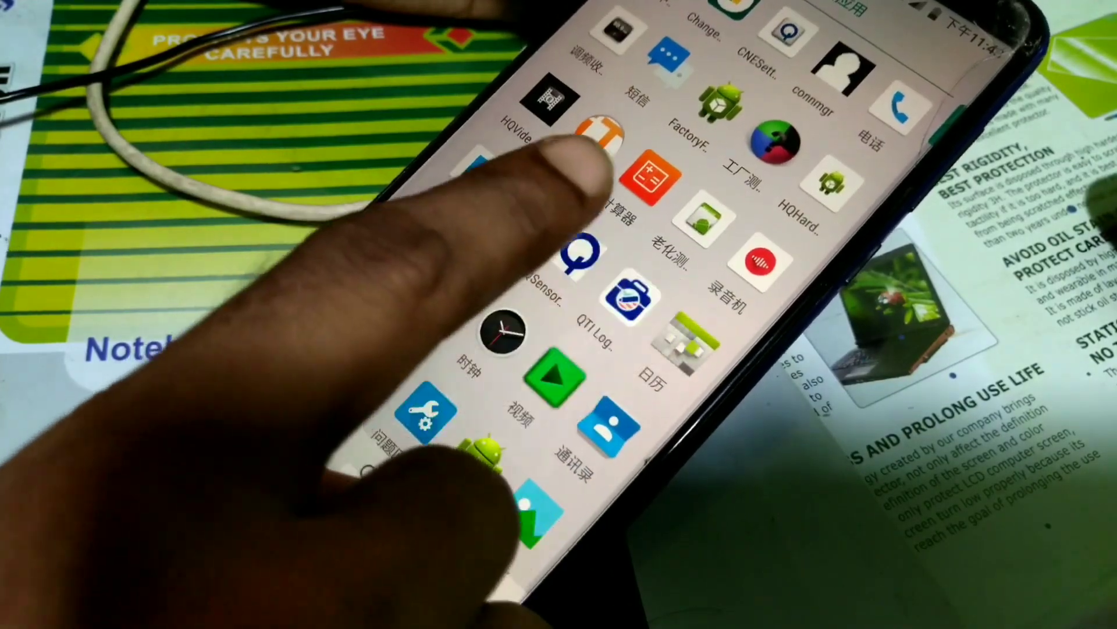
{"action": "left_click", "coordinate": [463, 280]}
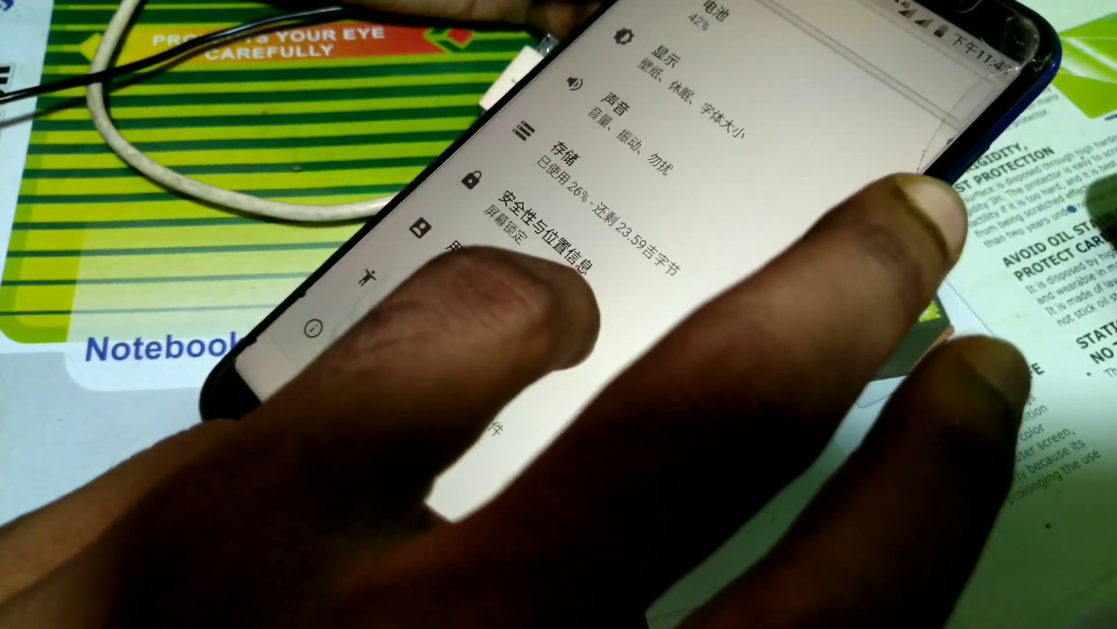
{"action": "scroll", "coordinate": [640, 204], "scroll_direction": "down", "scroll_amount": 5}
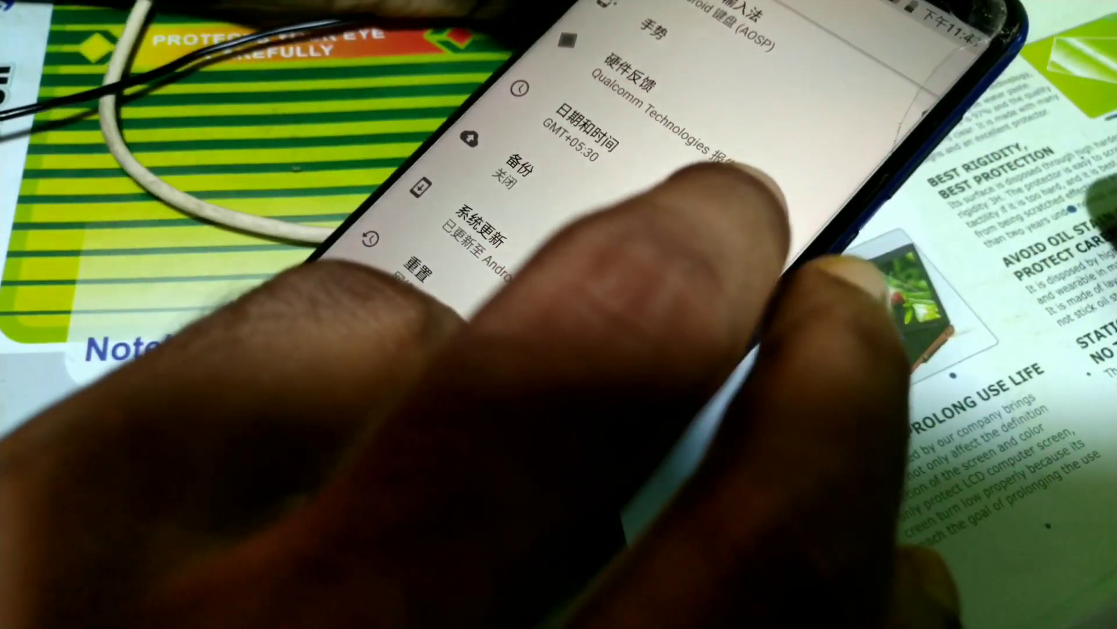
{"action": "left_click", "coordinate": [727, 17]}
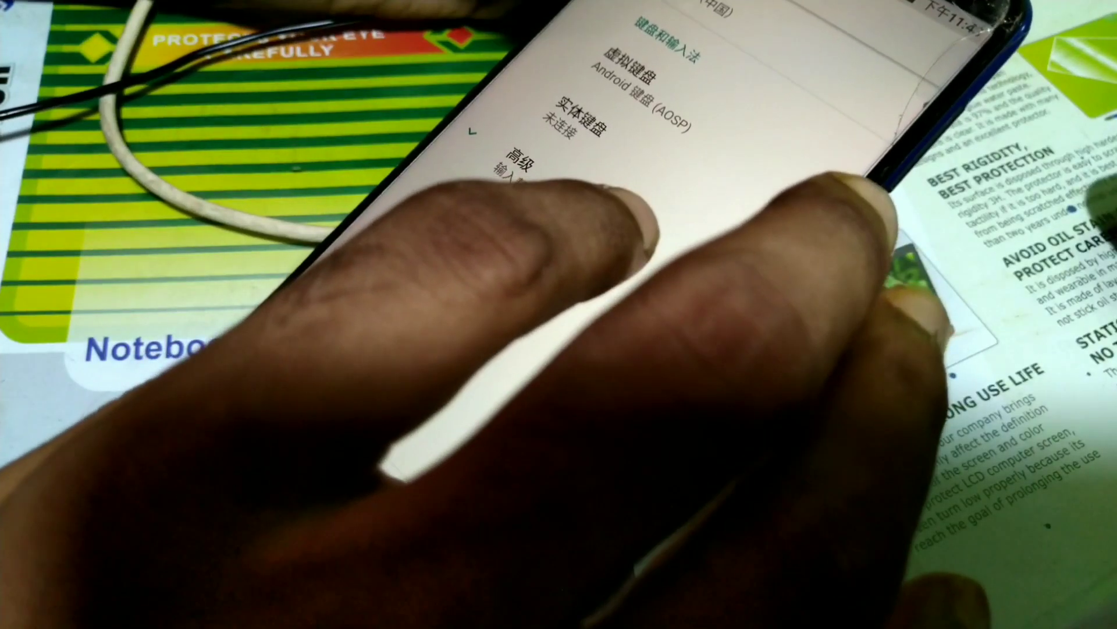
{"action": "left_click", "coordinate": [640, 18]}
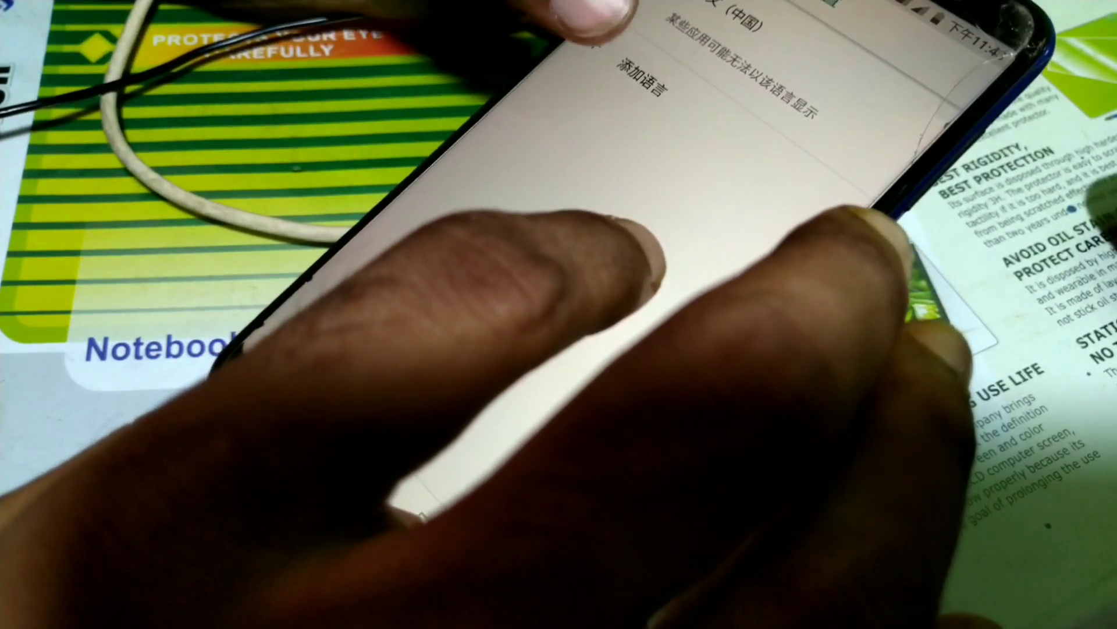